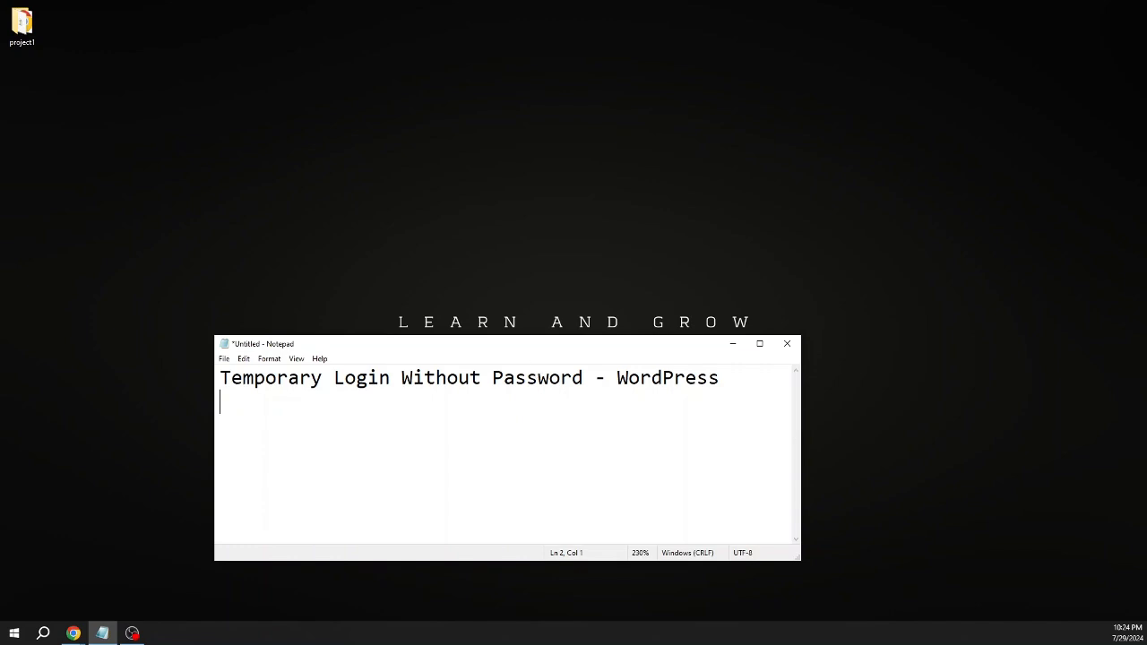
pyautogui.moveTo(722, 386); pyautogui.dragTo(220, 380)
pyautogui.click(220, 401)
pyautogui.moveTo(595, 380); pyautogui.dragTo(220, 380)
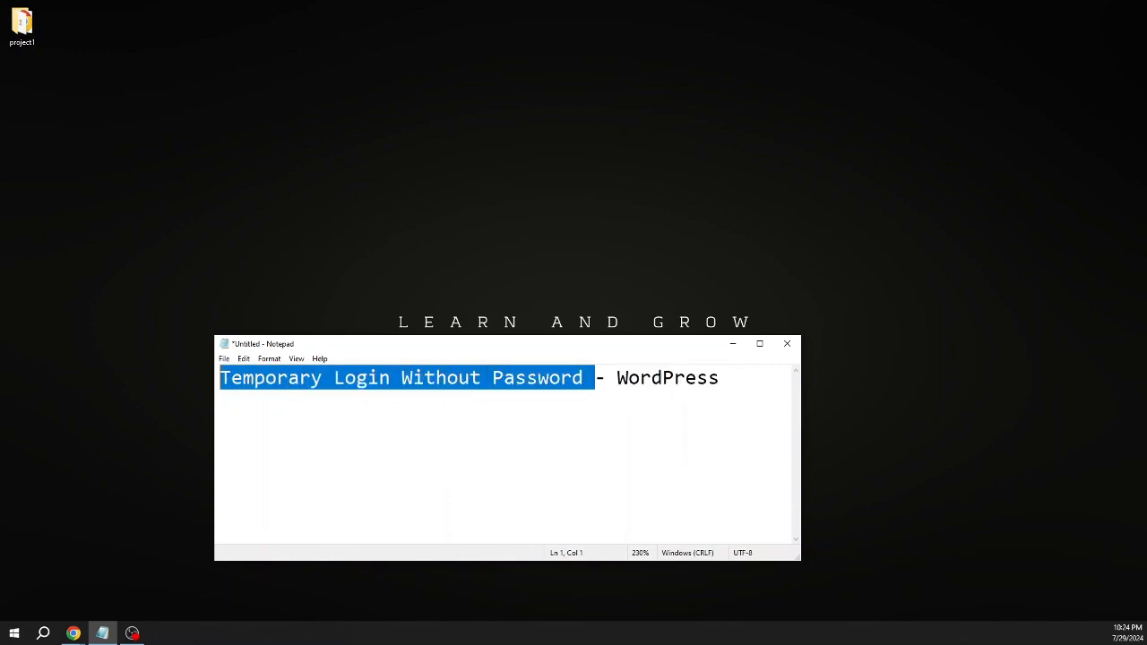
pyautogui.click(220, 402)
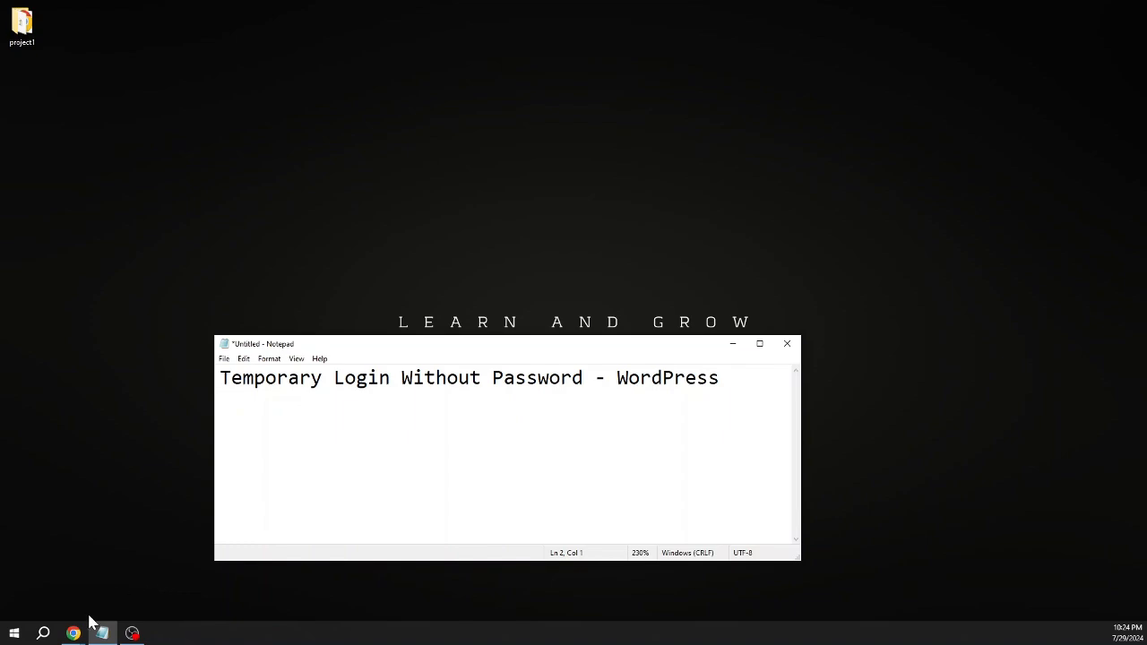
# Step: Switch to Chrome and log in to cPanel at learningbd.xyz:2083 with the prefilled credentials
pyautogui.click(63, 582)
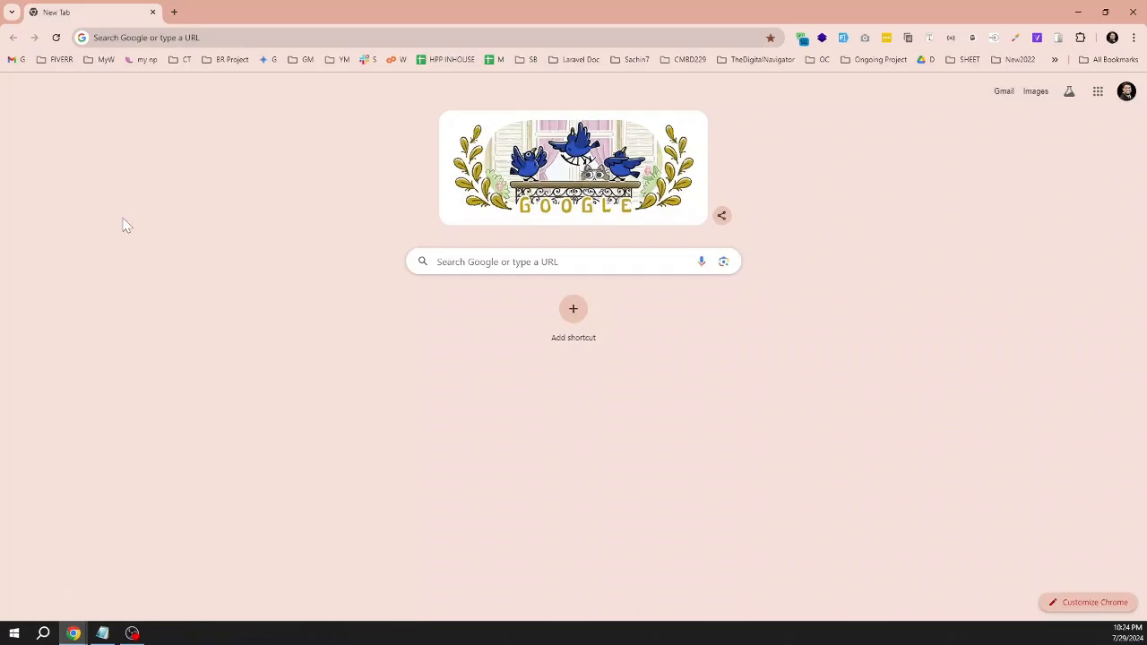
pyautogui.click(157, 36)
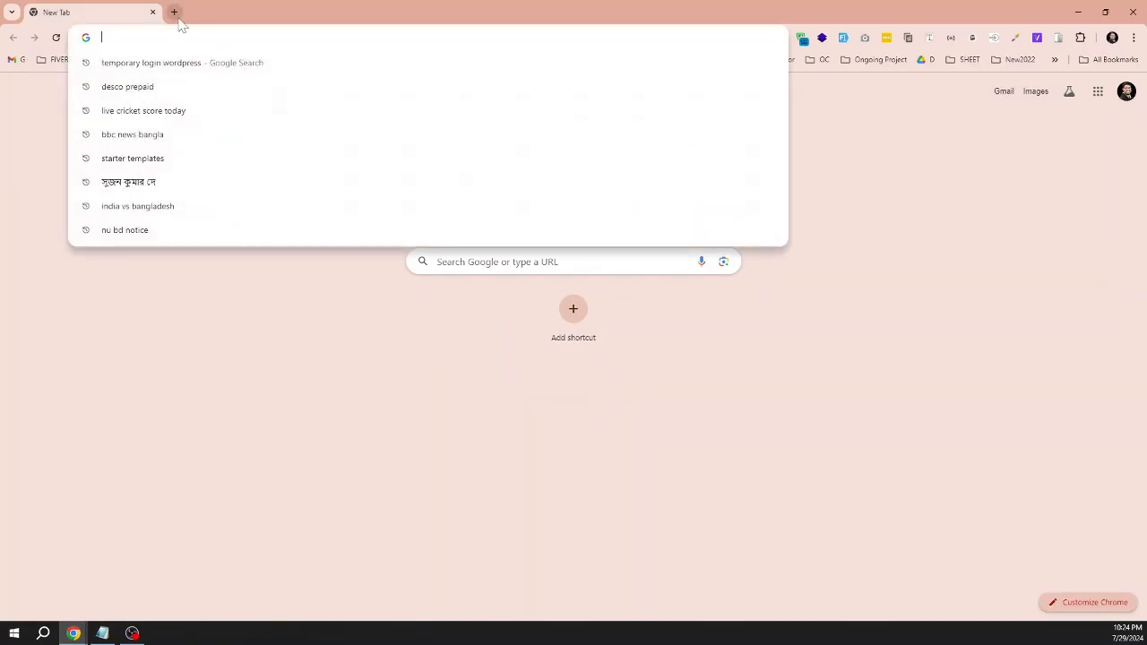
pyautogui.write('lear')
pyautogui.press('Return')
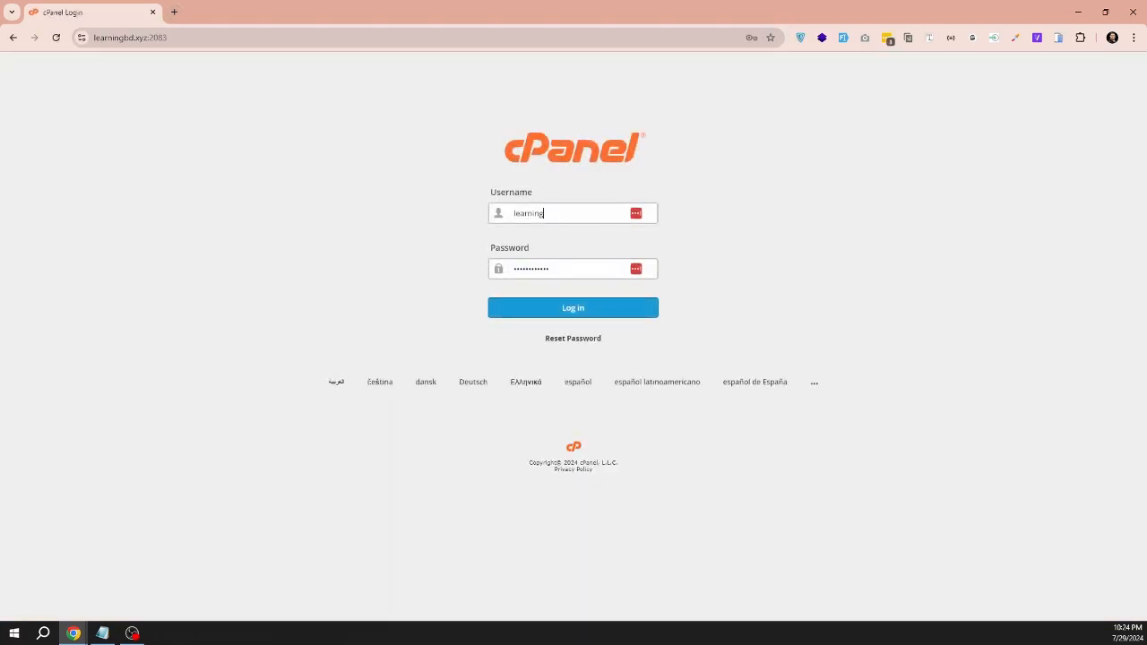
pyautogui.click(553, 305)
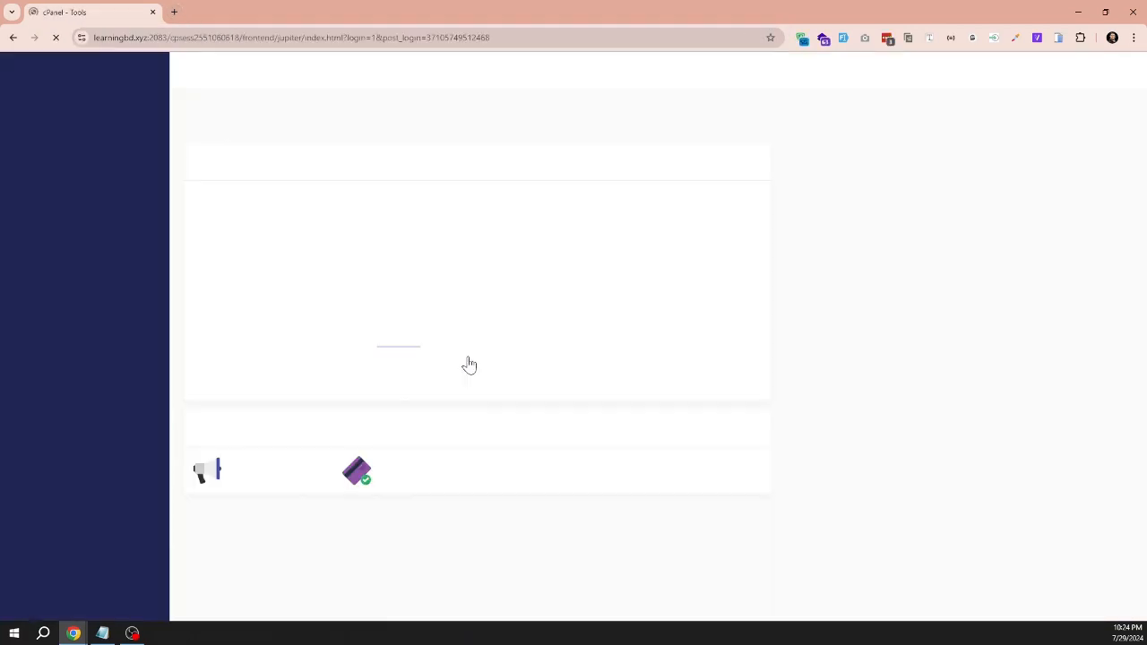
# Step: Open WordPress Manager by Softaculous and log in to the learningbd.xyz/nature installation
pyautogui.click(103, 224)
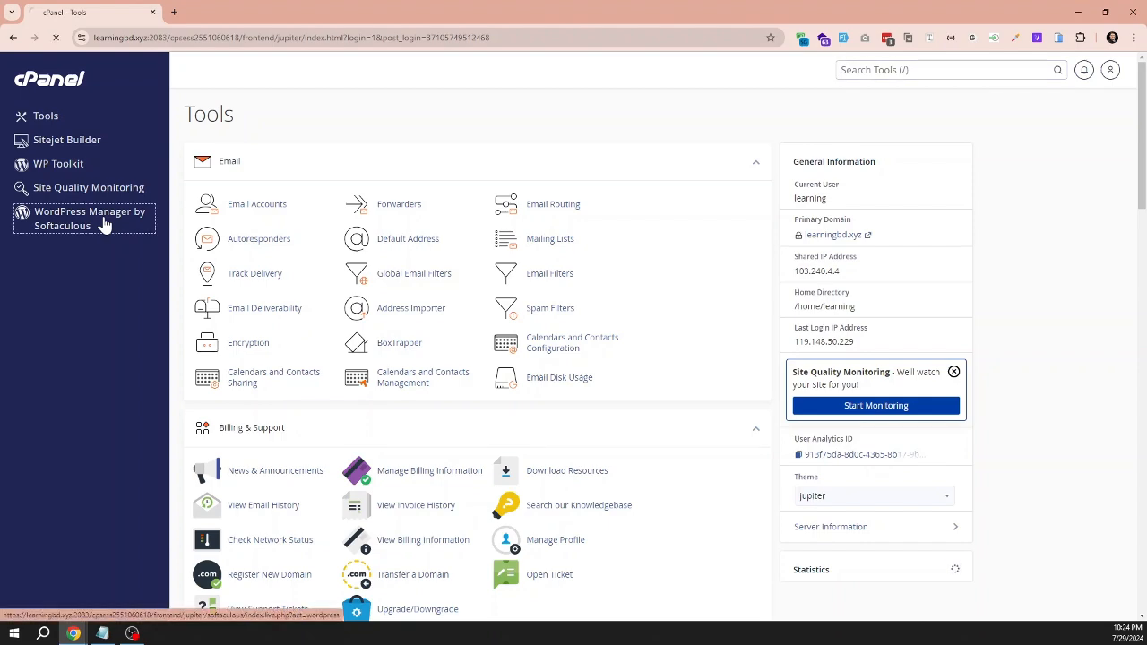
pyautogui.scroll(-2, 434, 376)
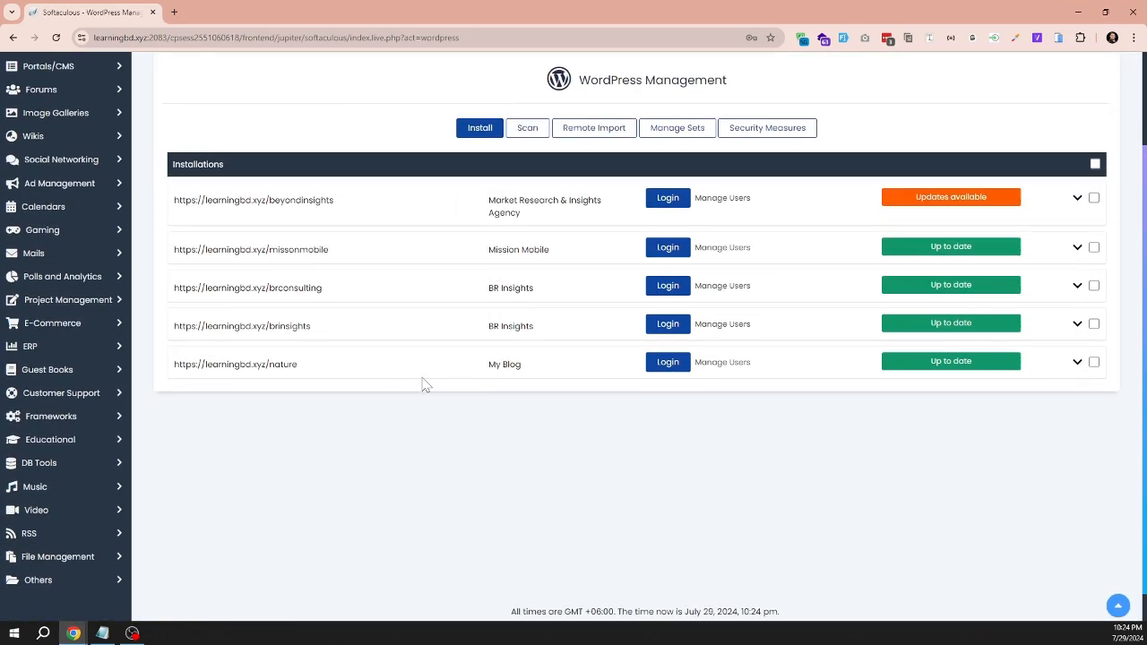
pyautogui.click(654, 366)
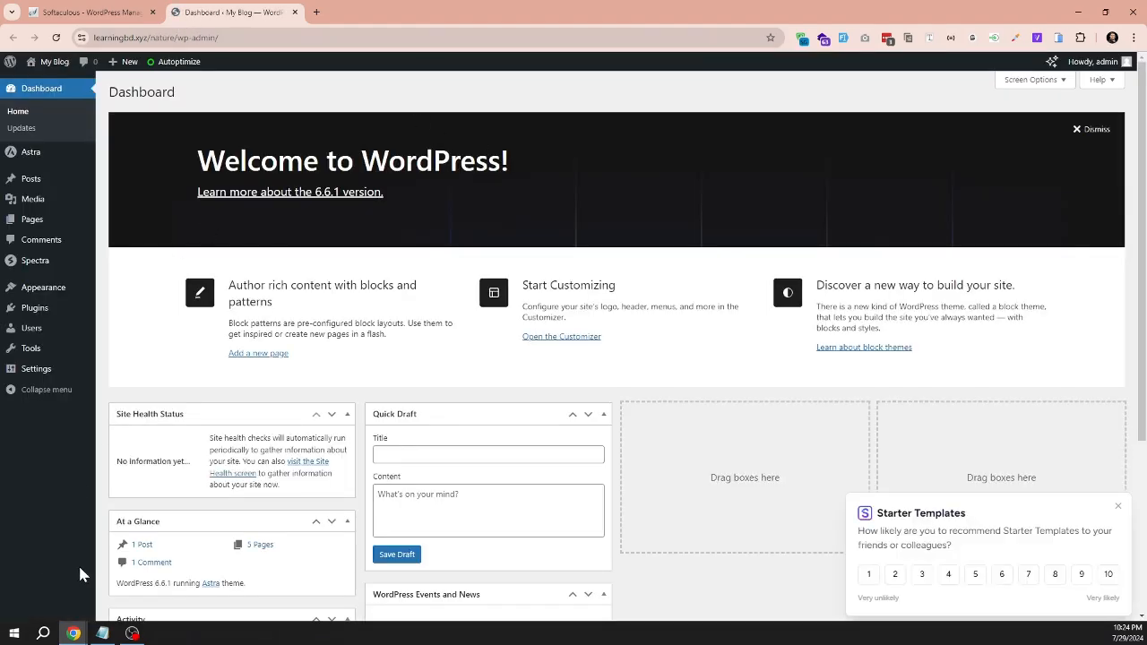
pyautogui.click(109, 634)
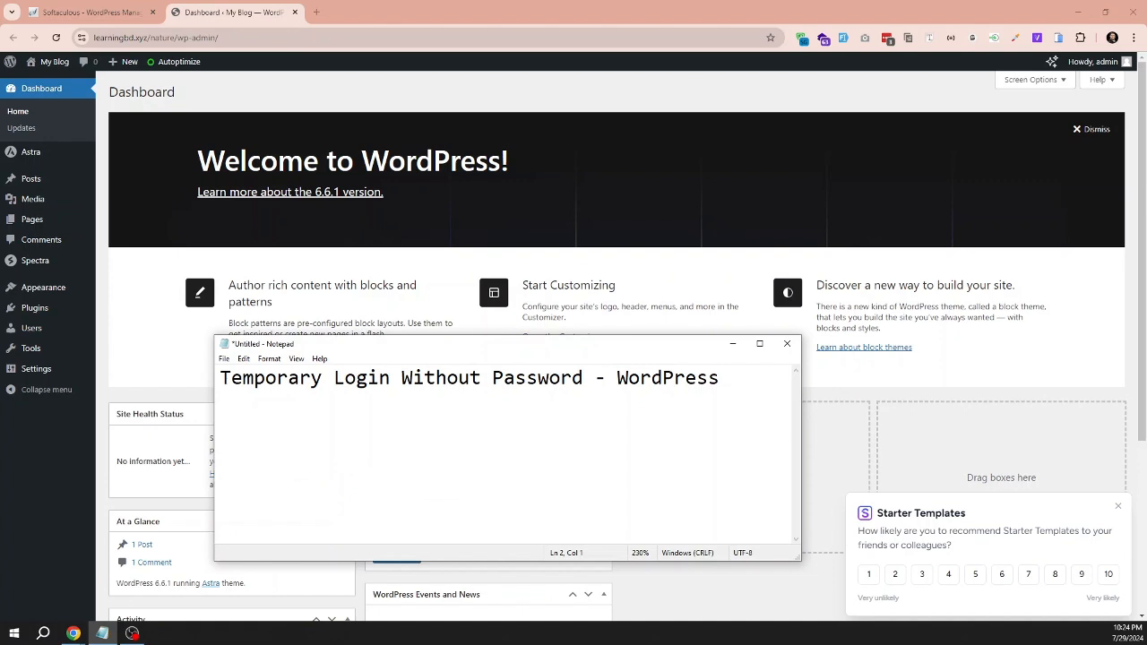
pyautogui.click(38, 494)
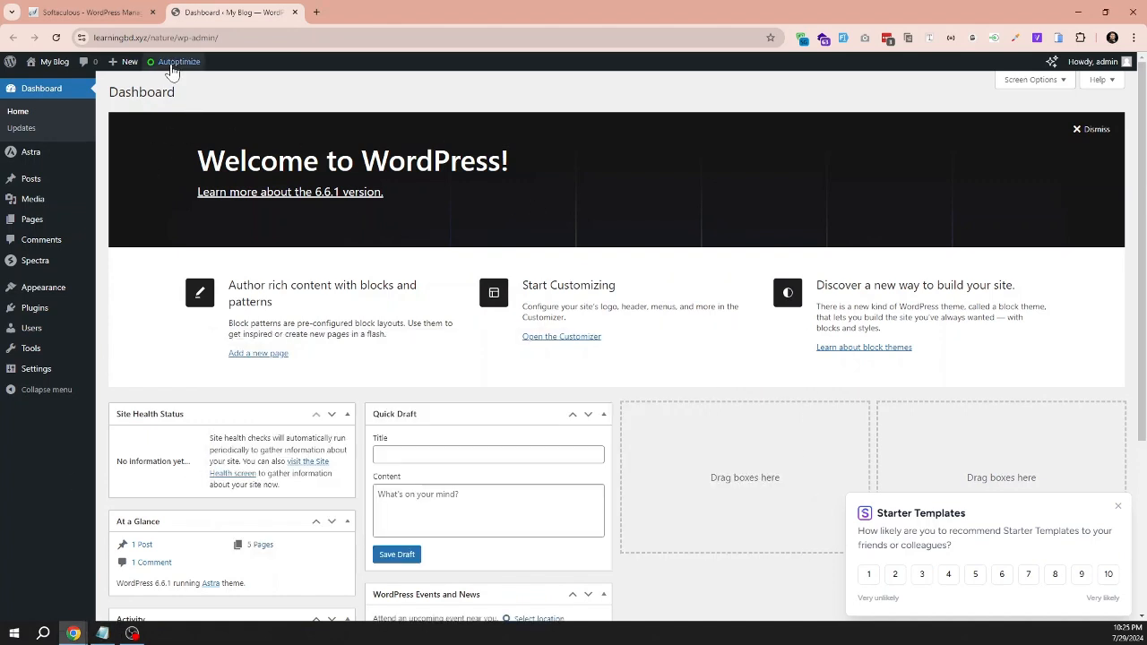
pyautogui.click(248, 38)
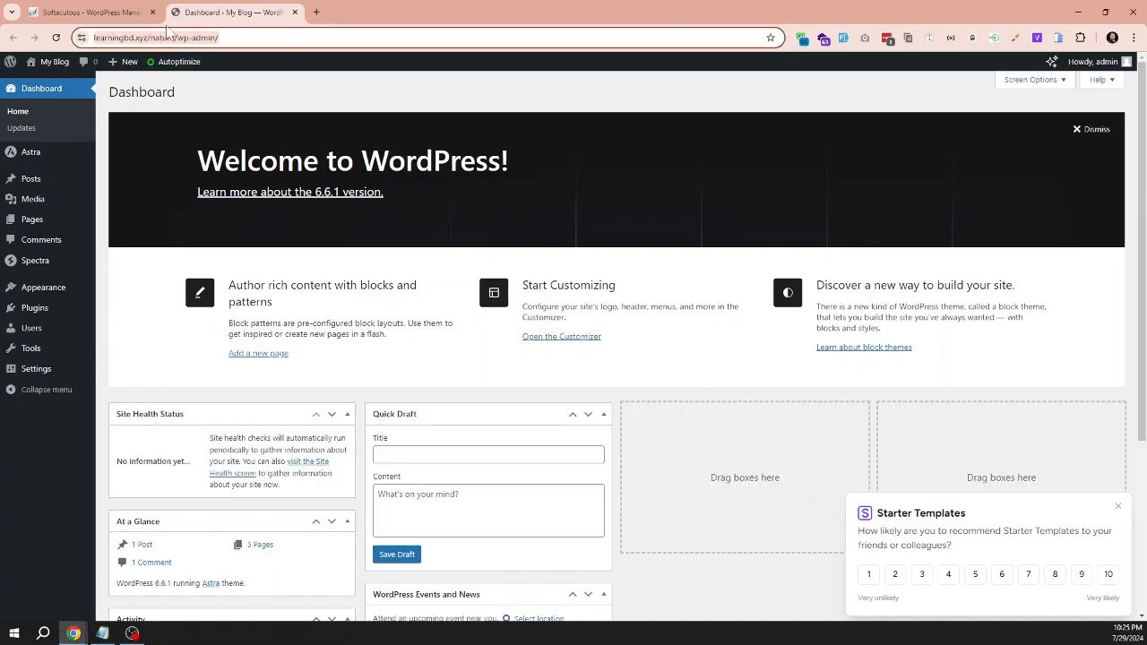
pyautogui.click(103, 633)
pyautogui.click(103, 634)
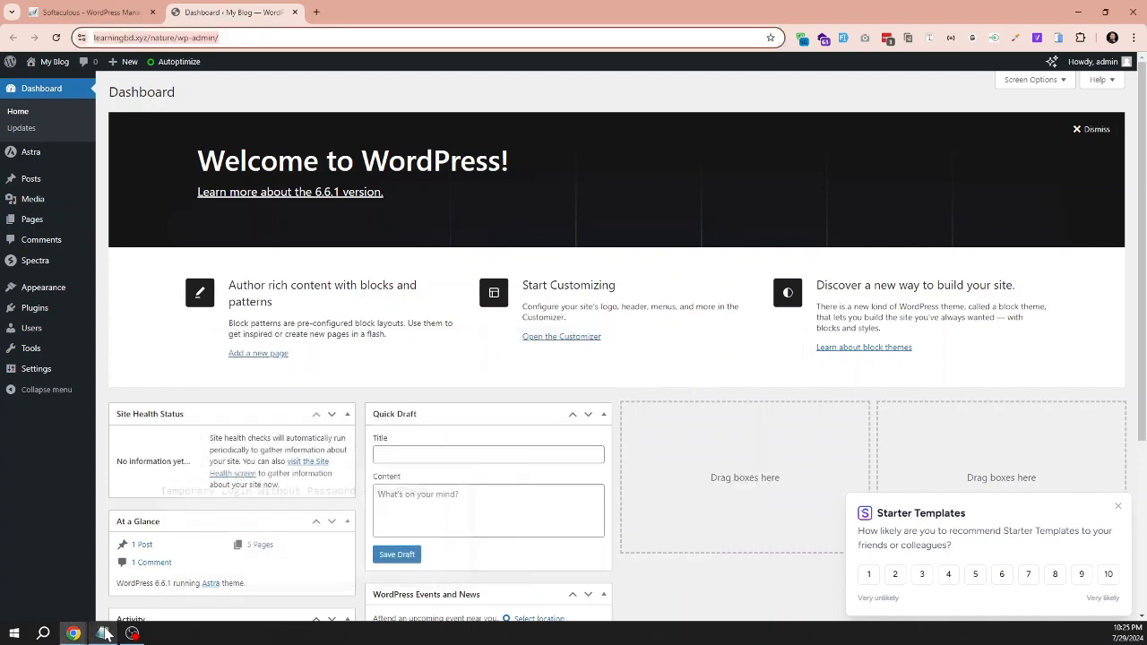
# Step: Open the page for adding new plugins and copy "Temporary Login Without Password" from the Notepad note
pyautogui.moveTo(38, 310)
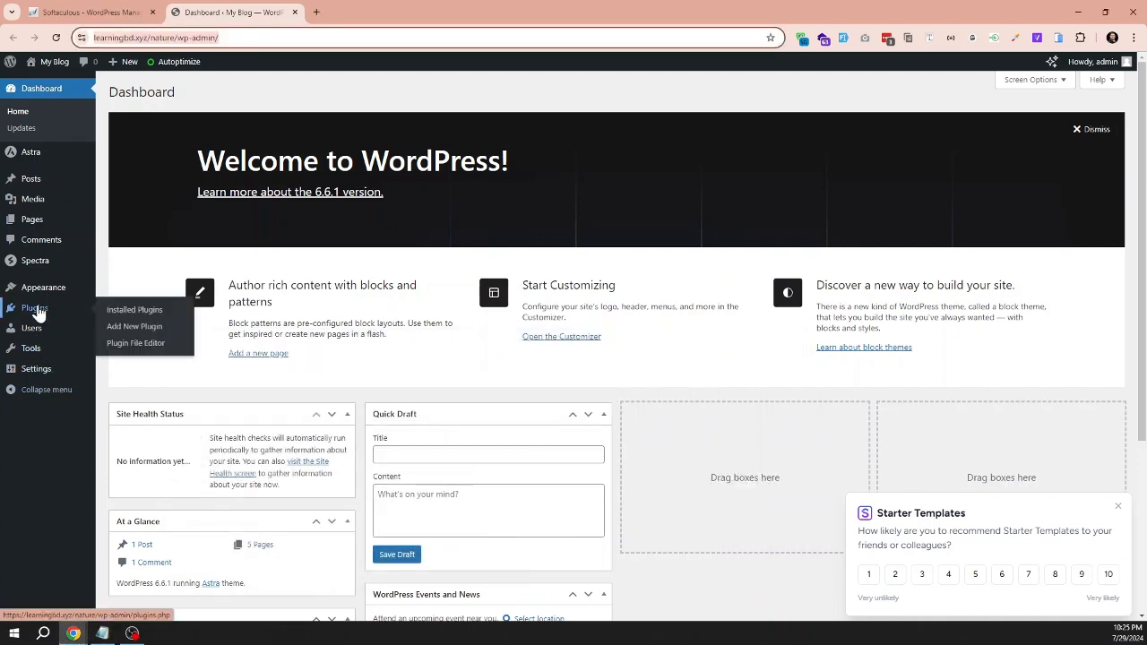
pyautogui.click(133, 329)
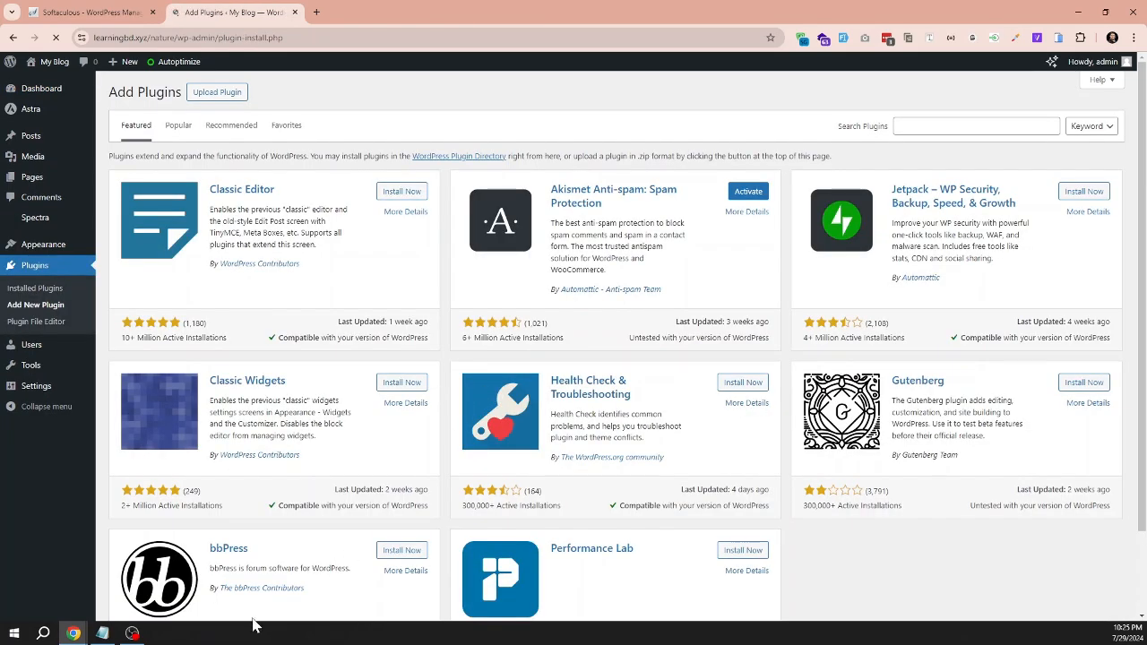
pyautogui.click(105, 633)
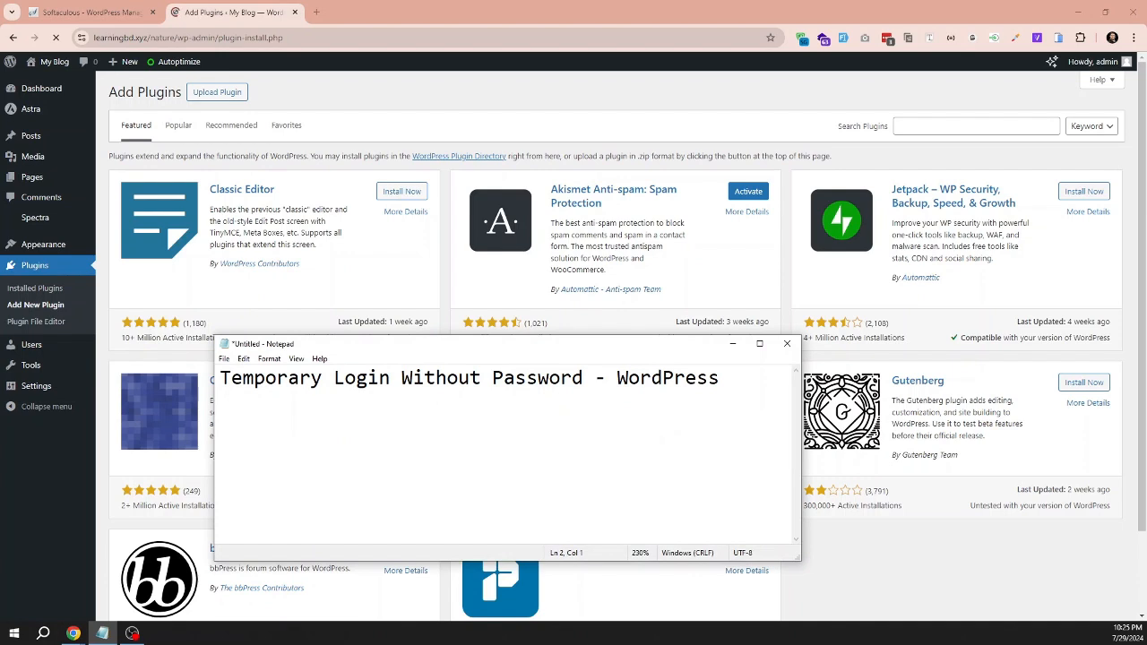
pyautogui.hotkey('shift', 'Left')
pyautogui.hotkey('shift', 'Left')
pyautogui.hotkey('shift', 'Left')
pyautogui.hotkey('shift', 'Left')
pyautogui.hotkey('shift', 'Left')
pyautogui.hotkey('shift', 'Left')
pyautogui.hotkey('shift', 'Left')
pyautogui.hotkey('shift', 'Left')
pyautogui.hotkey('shift', 'Left')
pyautogui.hotkey('shift', 'Left')
pyautogui.hotkey('shift', 'Left')
pyautogui.hotkey('shift', 'Left')
pyautogui.hotkey('shift', 'Left')
pyautogui.hotkey('shift', 'Left')
pyautogui.hotkey('shift', 'Left')
pyautogui.hotkey('shift', 'Left')
pyautogui.hotkey('shift', 'Left')
pyautogui.hotkey('shift', 'Left')
pyautogui.hotkey('shift', 'Left')
pyautogui.hotkey('shift', 'Left')
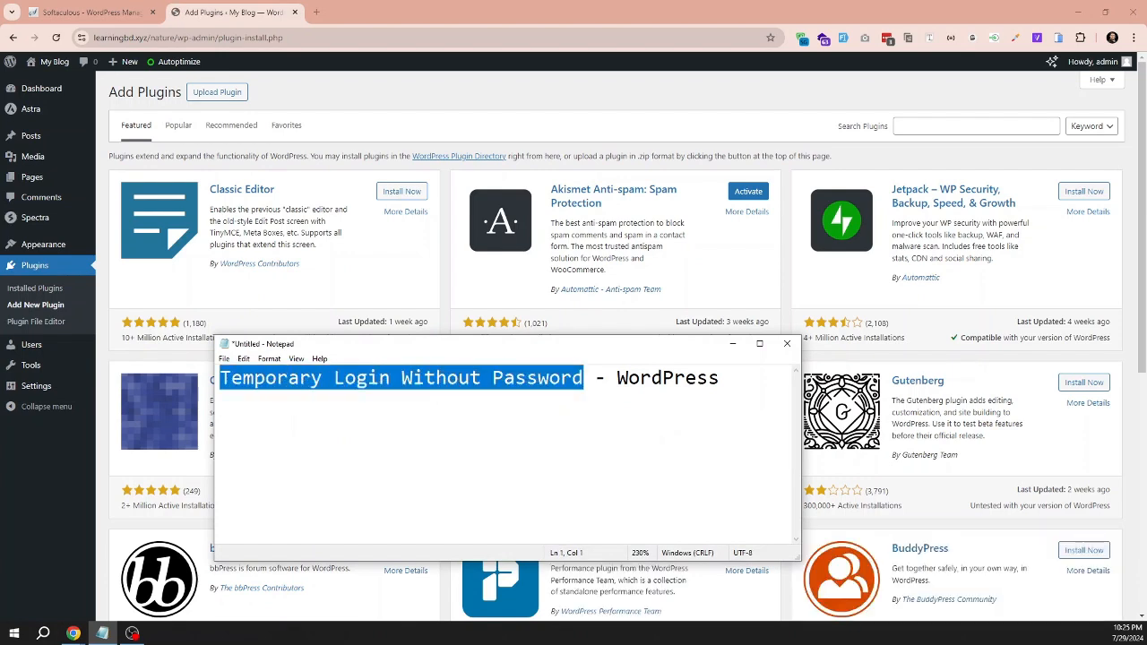
pyautogui.rightClick(449, 385)
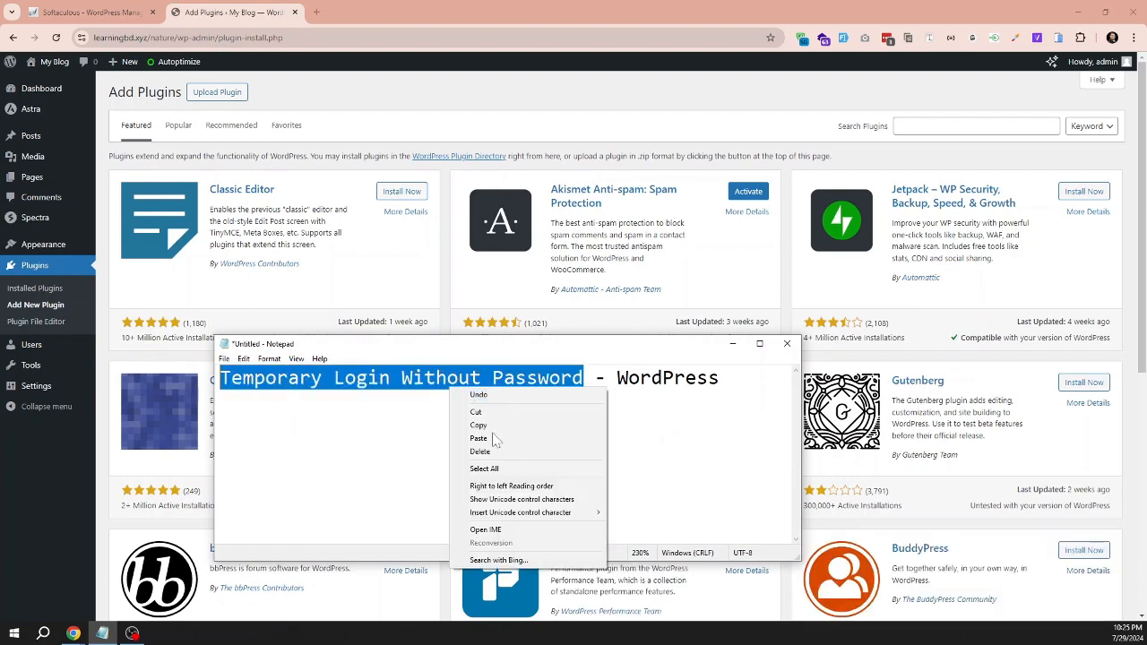
pyautogui.click(484, 425)
# Step: Search the plugin directory by keyword for the copied name "Temporary Login Without Password"
pyautogui.click(941, 126)
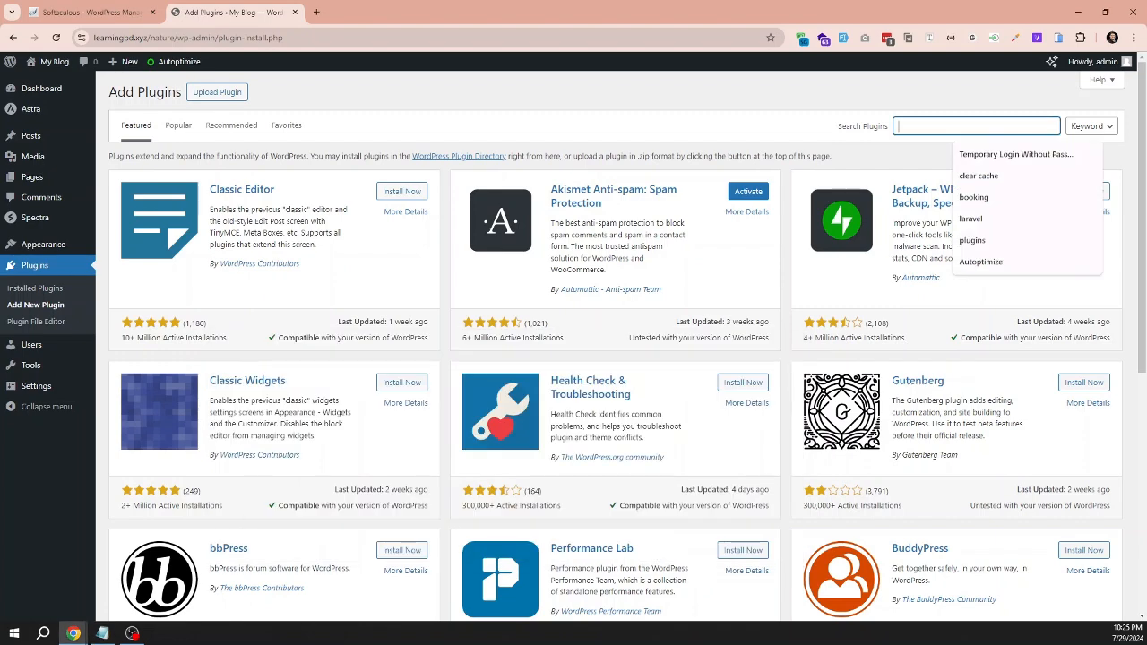
pyautogui.rightClick(941, 126)
pyautogui.click(973, 250)
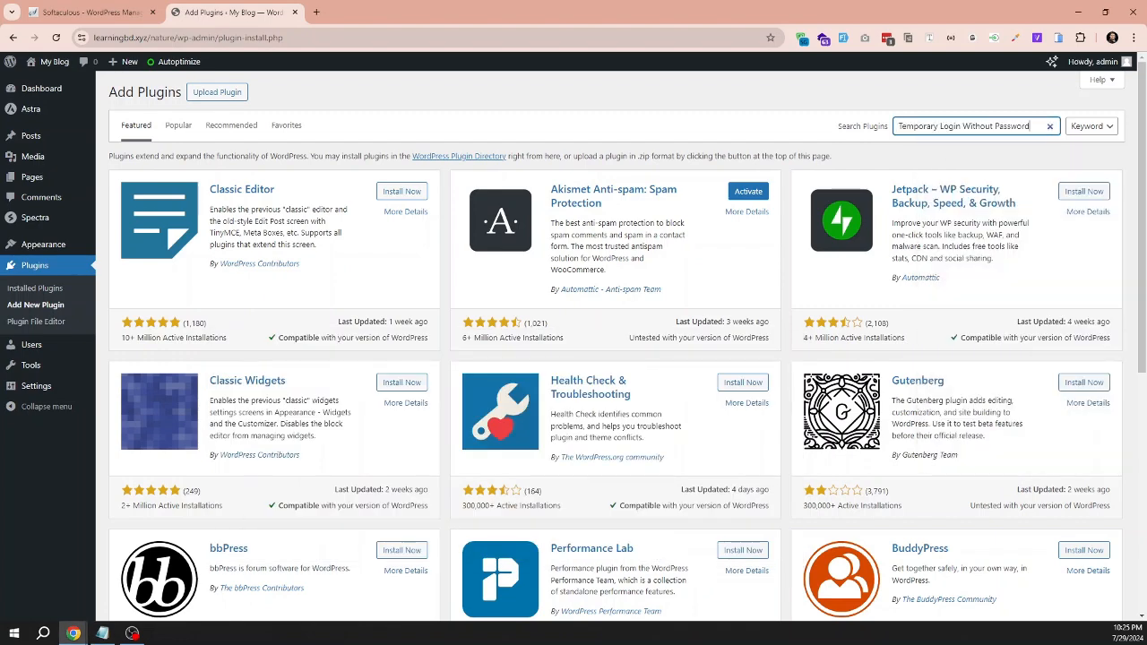
pyautogui.click(1080, 127)
pyautogui.click(1047, 163)
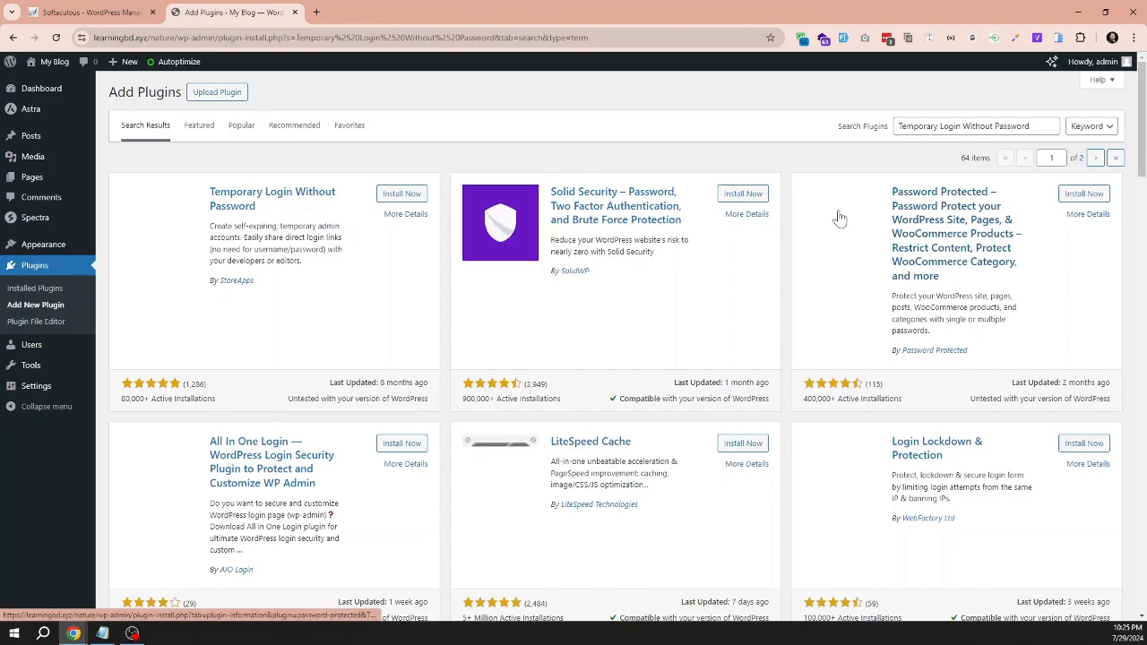
pyautogui.tripleClick(980, 126)
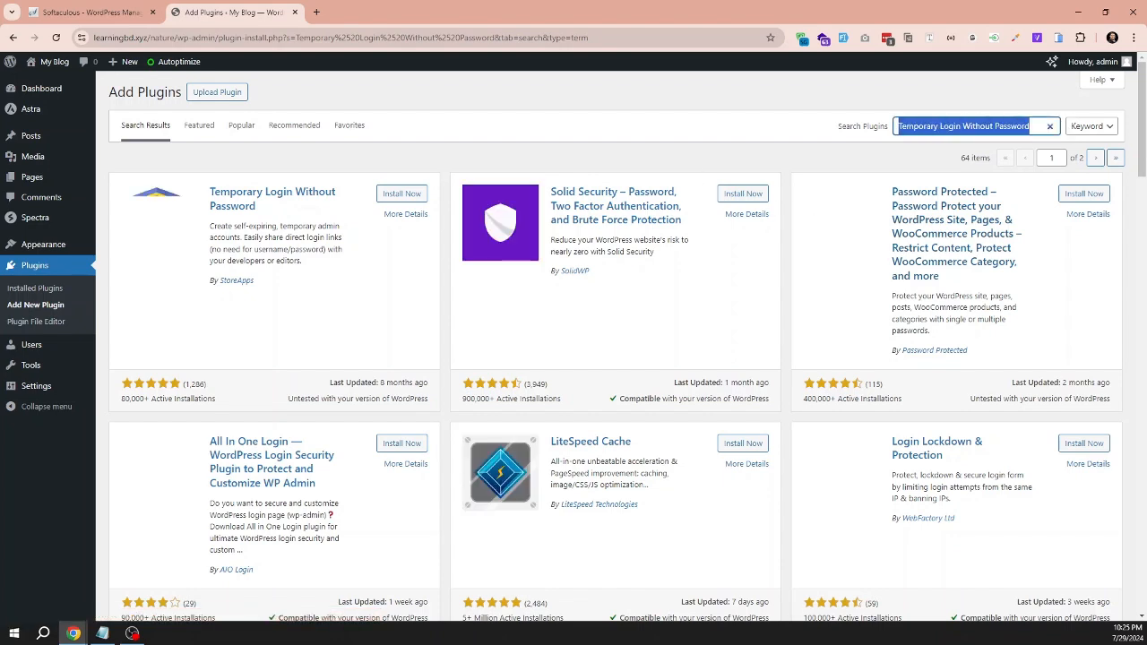
pyautogui.click(208, 192)
pyautogui.moveTo(209, 192); pyautogui.dragTo(283, 224)
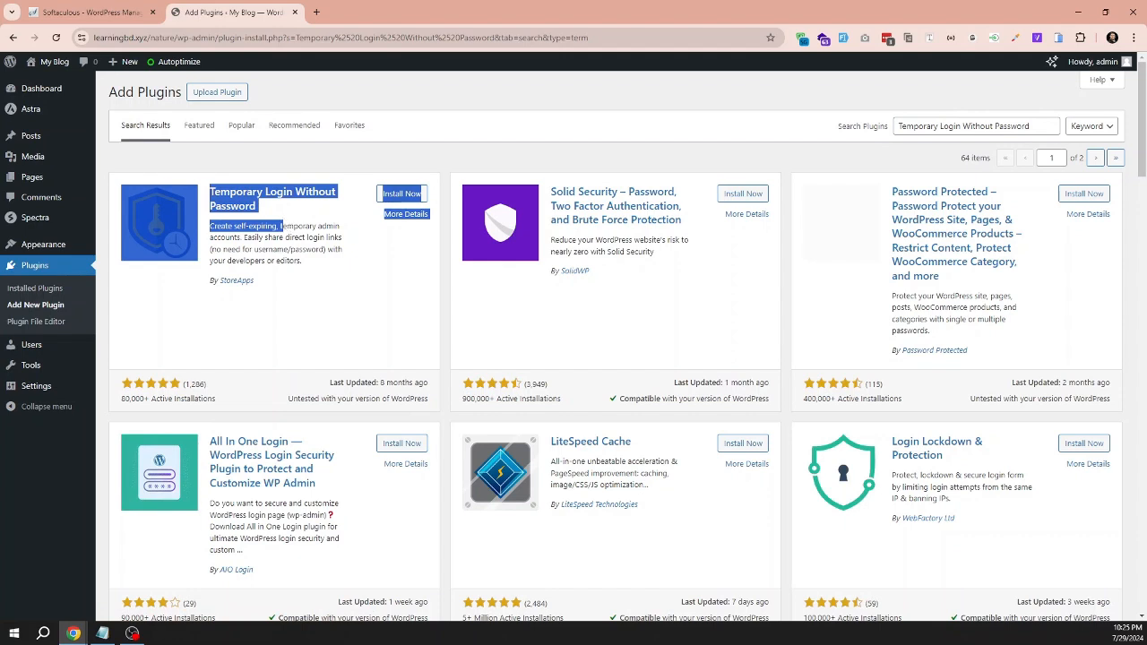
pyautogui.click(283, 225)
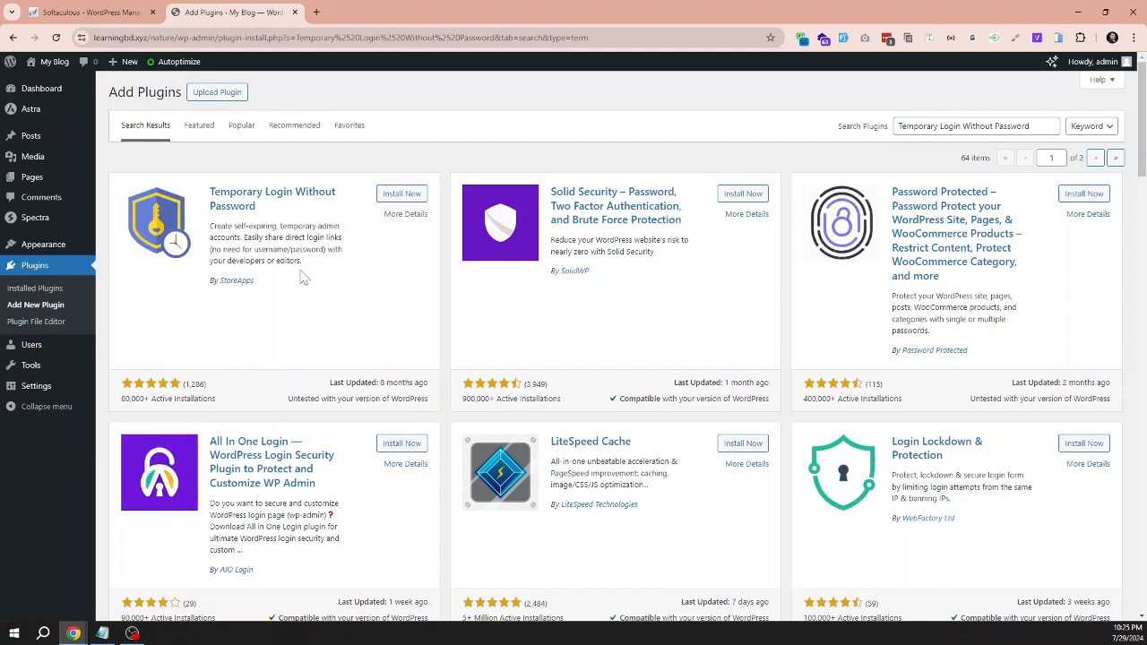
# Step: Install and activate the Temporary Login Without Password plugin by StoreApps
pyautogui.click(403, 197)
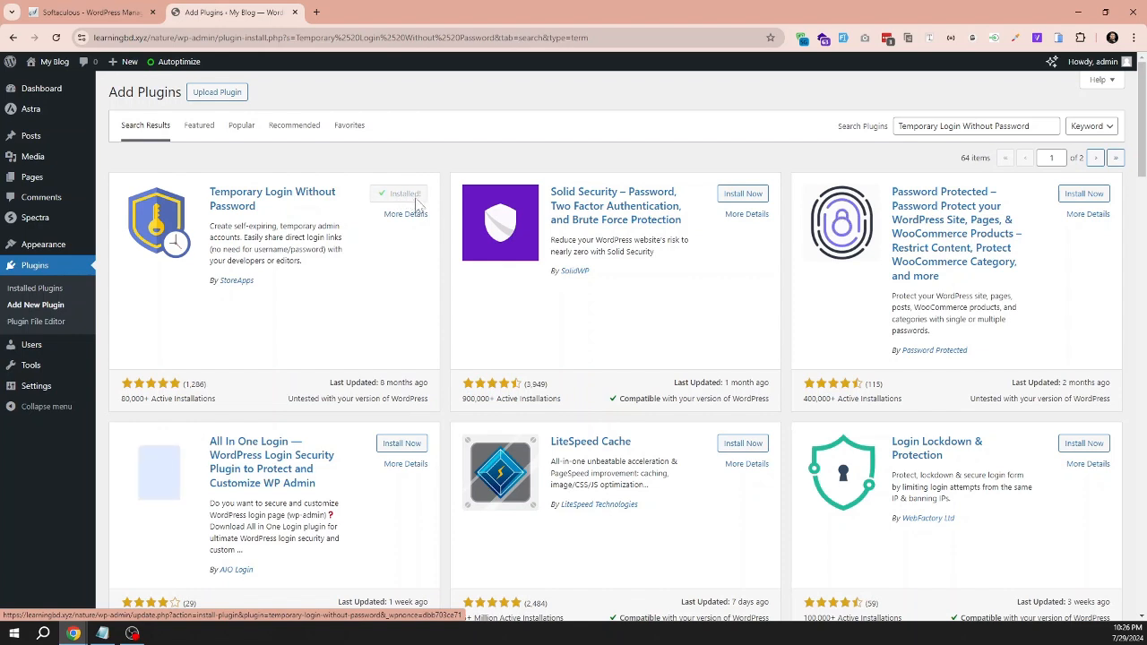
pyautogui.click(411, 197)
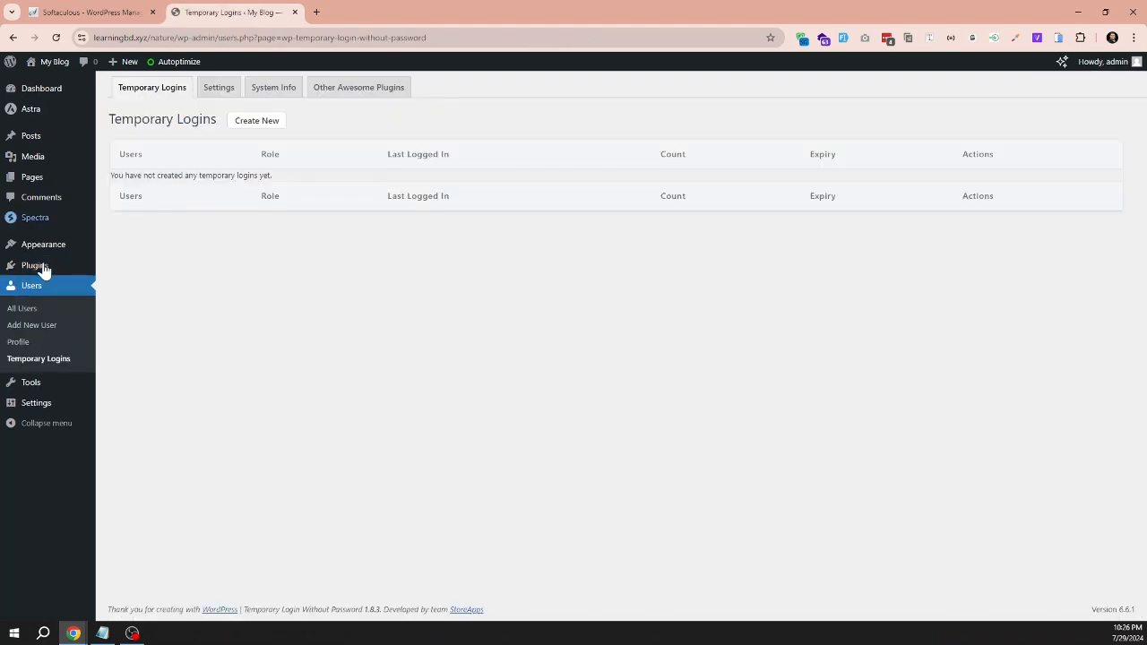
# Step: Go to the WordPress dashboard and reopen the Temporary Logins page of the Users section
pyautogui.moveTo(36, 92)
pyautogui.click(123, 96)
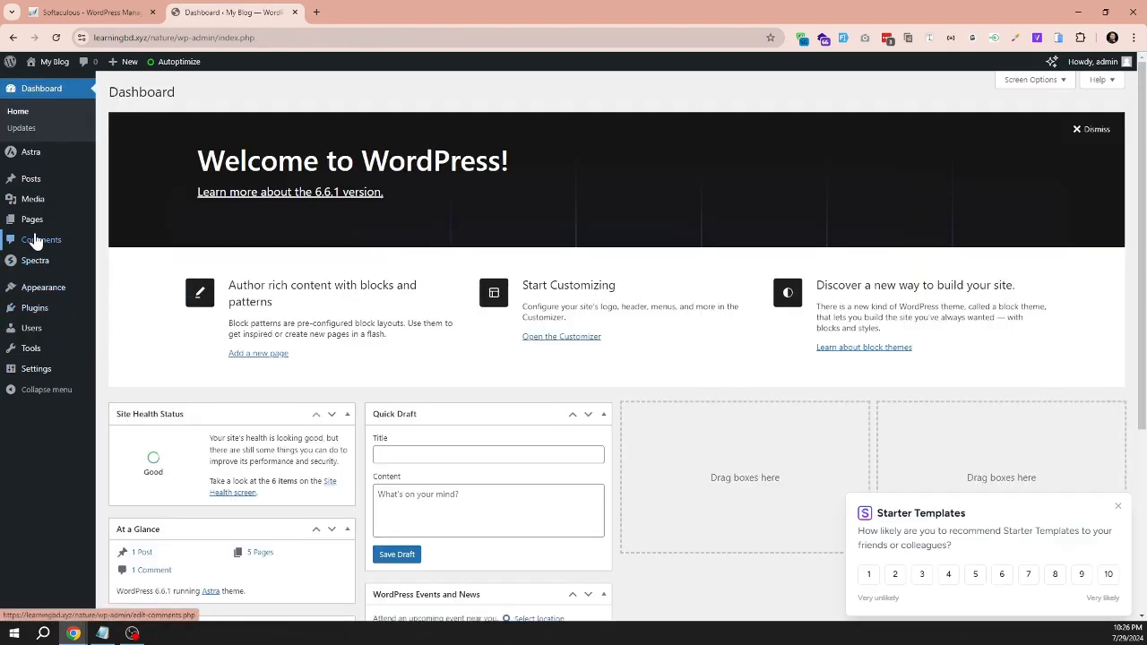
pyautogui.moveTo(36, 330)
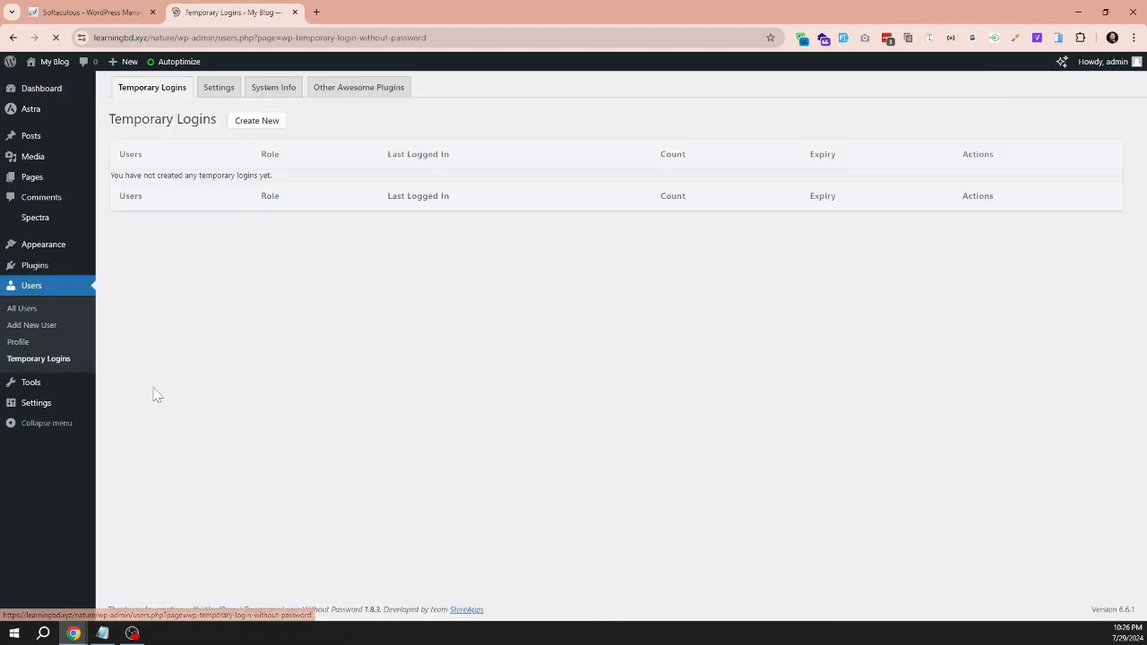
# Step: Start a new temporary login and fill in the user's e-mail, first name and last name from the suggested entries
pyautogui.click(252, 125)
pyautogui.click(318, 170)
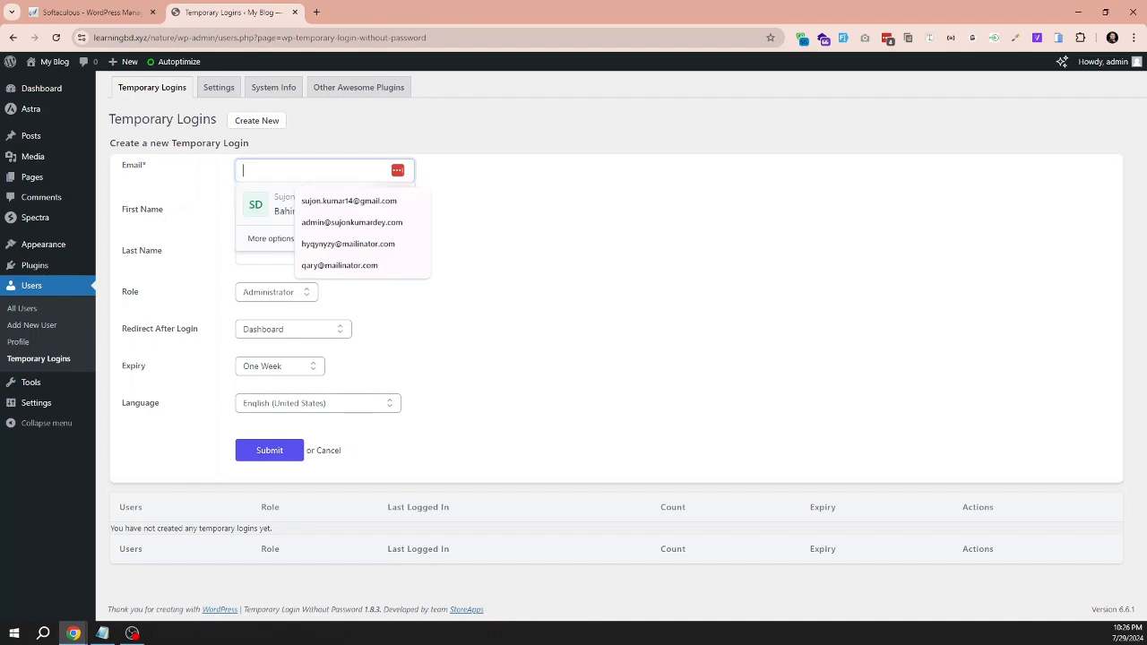
pyautogui.click(323, 197)
pyautogui.click(277, 211)
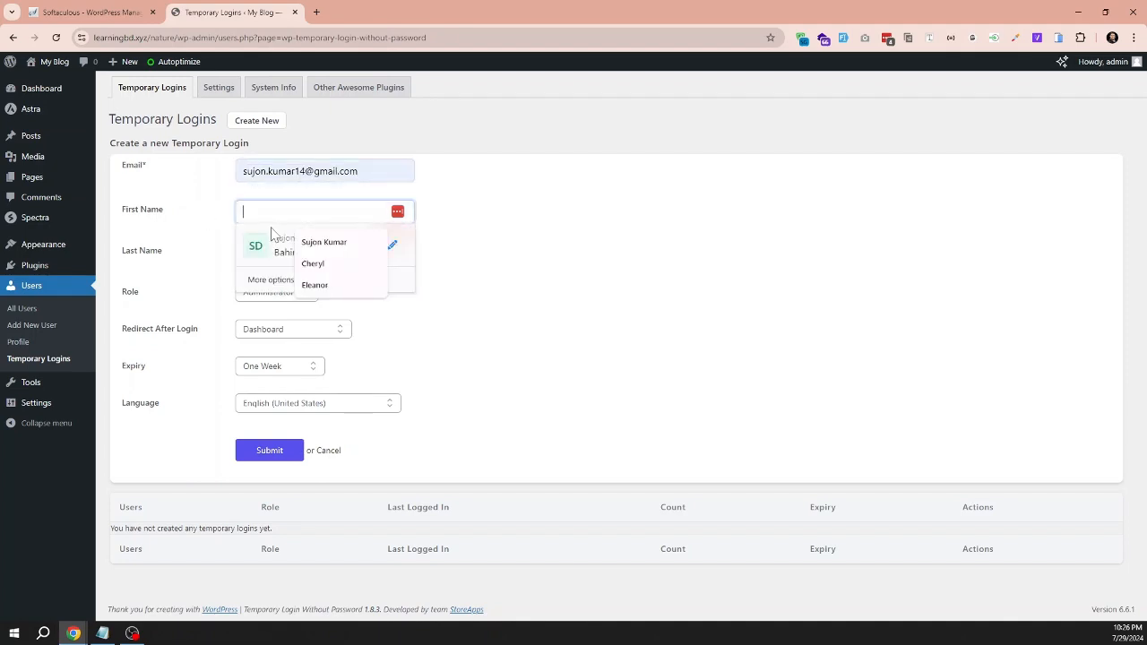
pyautogui.click(279, 246)
pyautogui.click(291, 253)
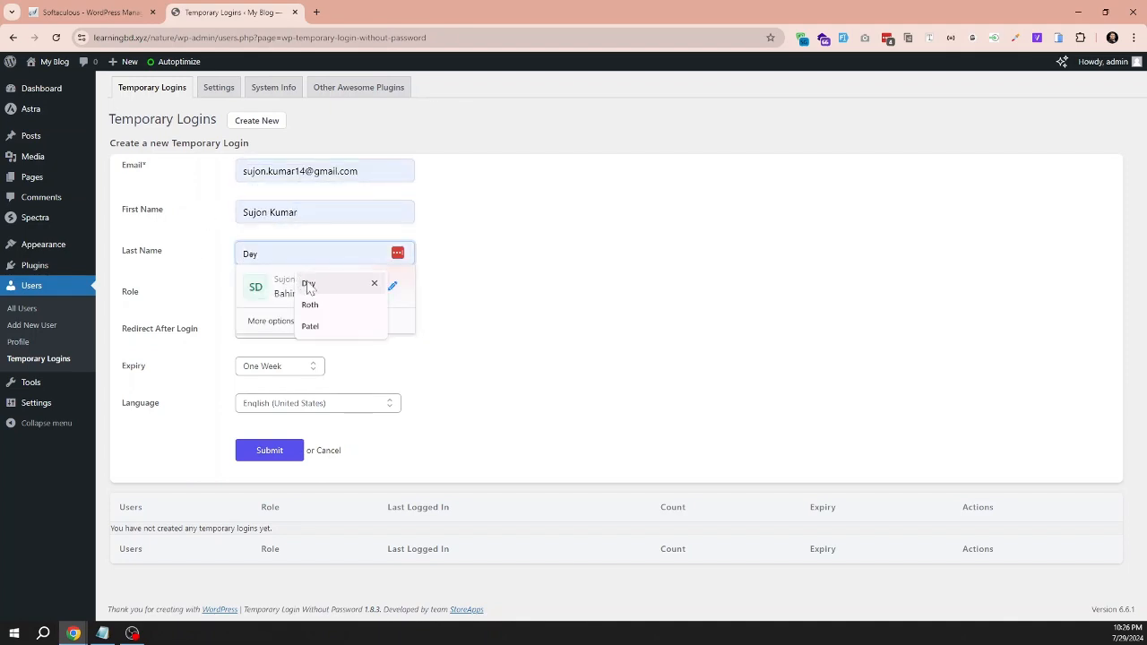
pyautogui.click(308, 283)
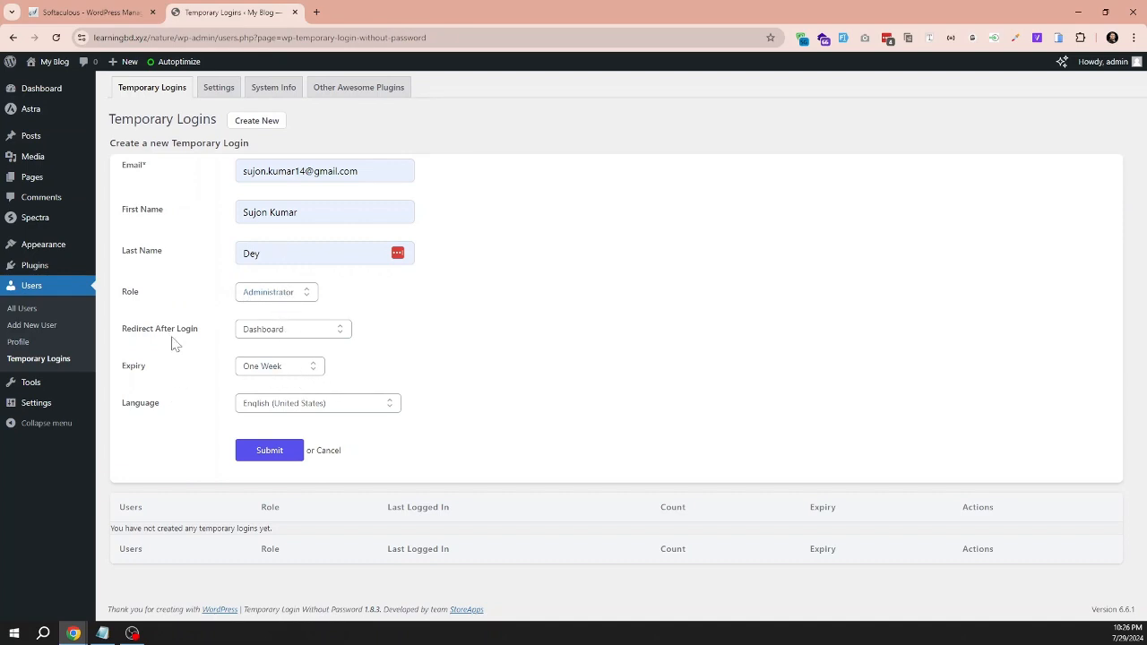
# Step: Set the temporary login's expiry to One Hour from now, keep the Dashboard redirect, and submit the form
pyautogui.click(267, 338)
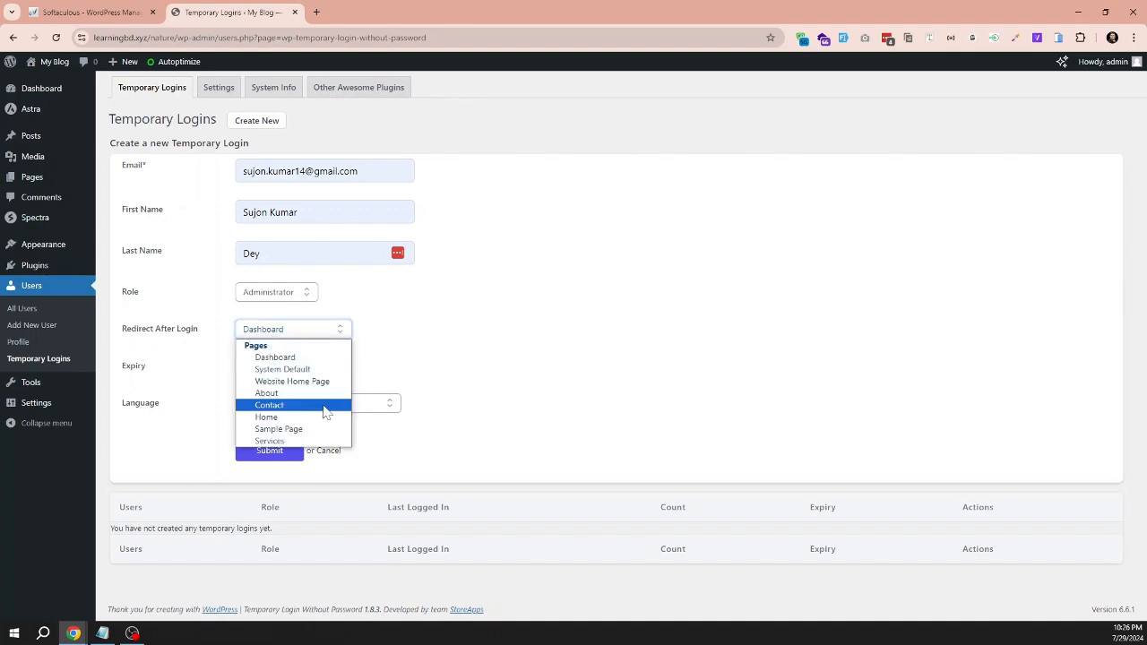
pyautogui.click(453, 364)
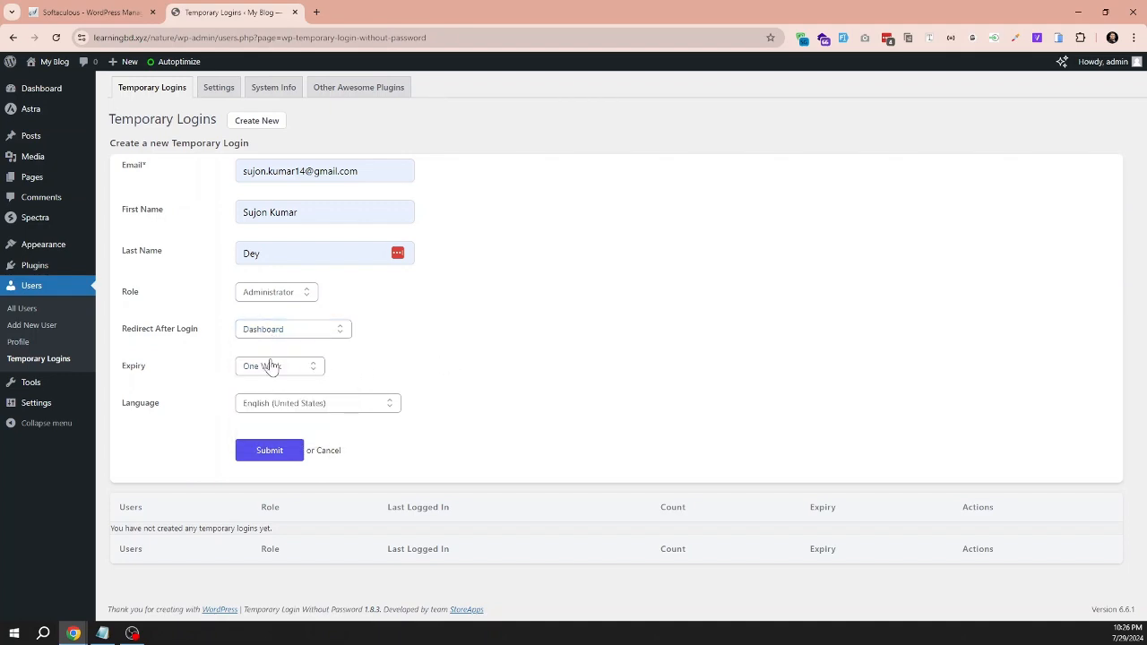
pyautogui.moveTo(124, 368); pyautogui.dragTo(175, 378)
pyautogui.click(269, 369)
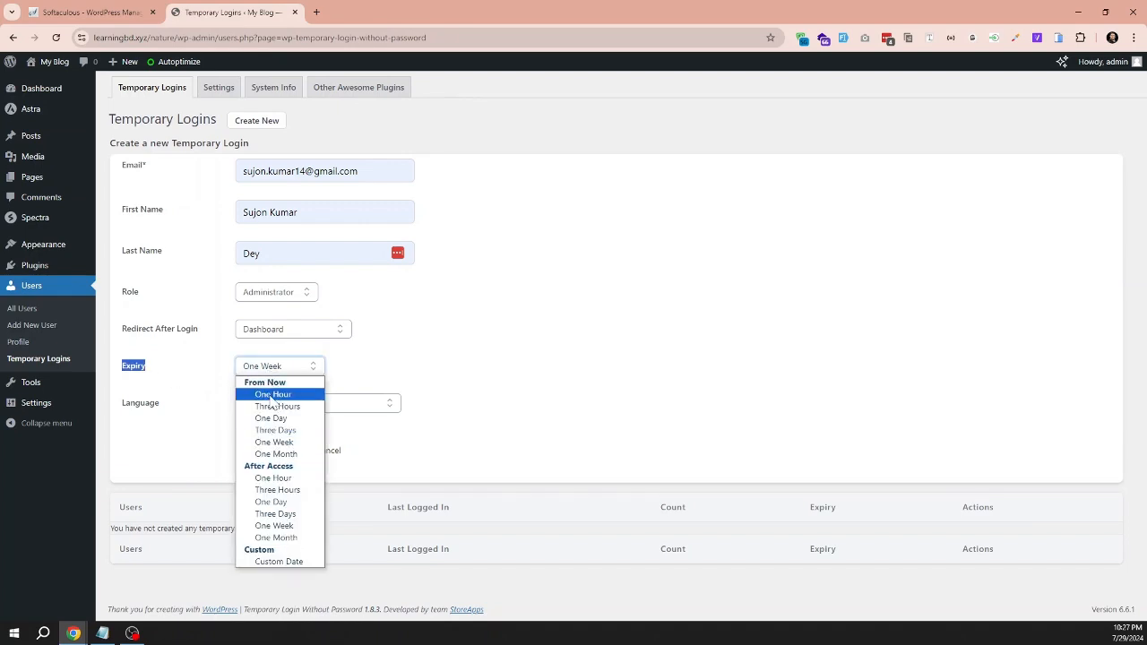
pyautogui.click(277, 395)
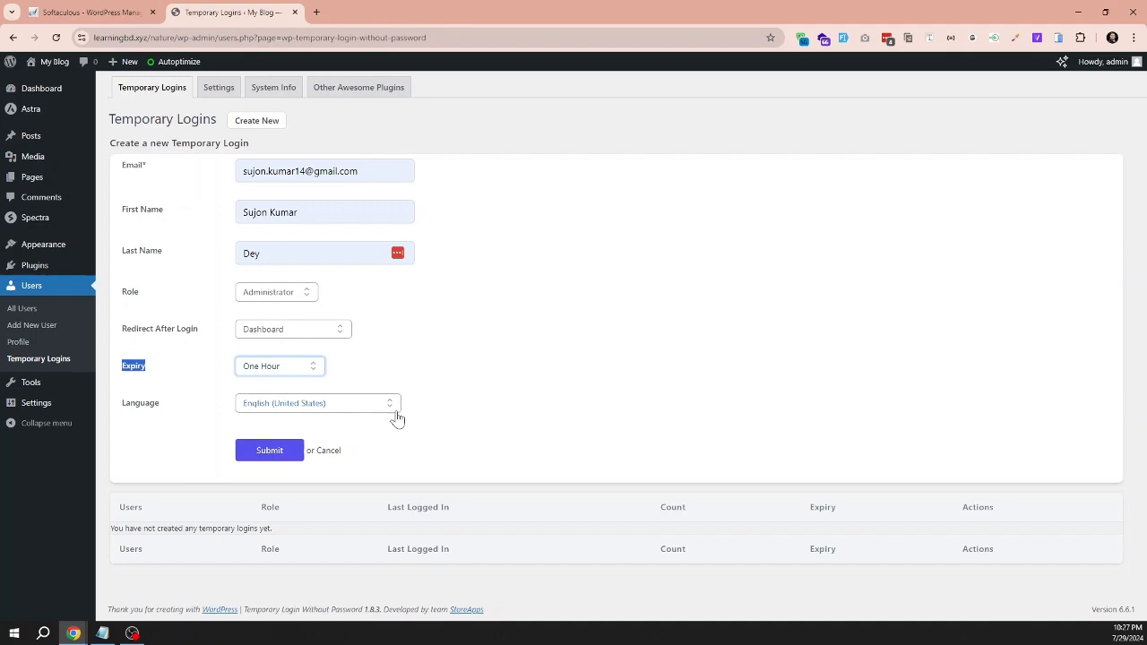
pyautogui.click(450, 350)
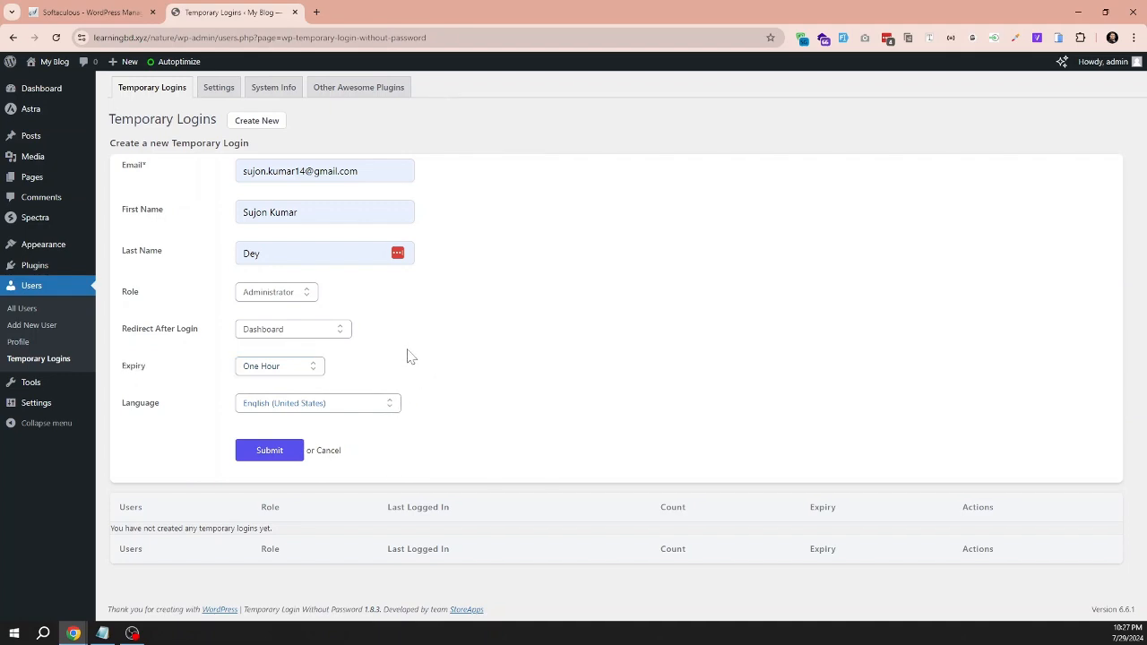
pyautogui.click(269, 452)
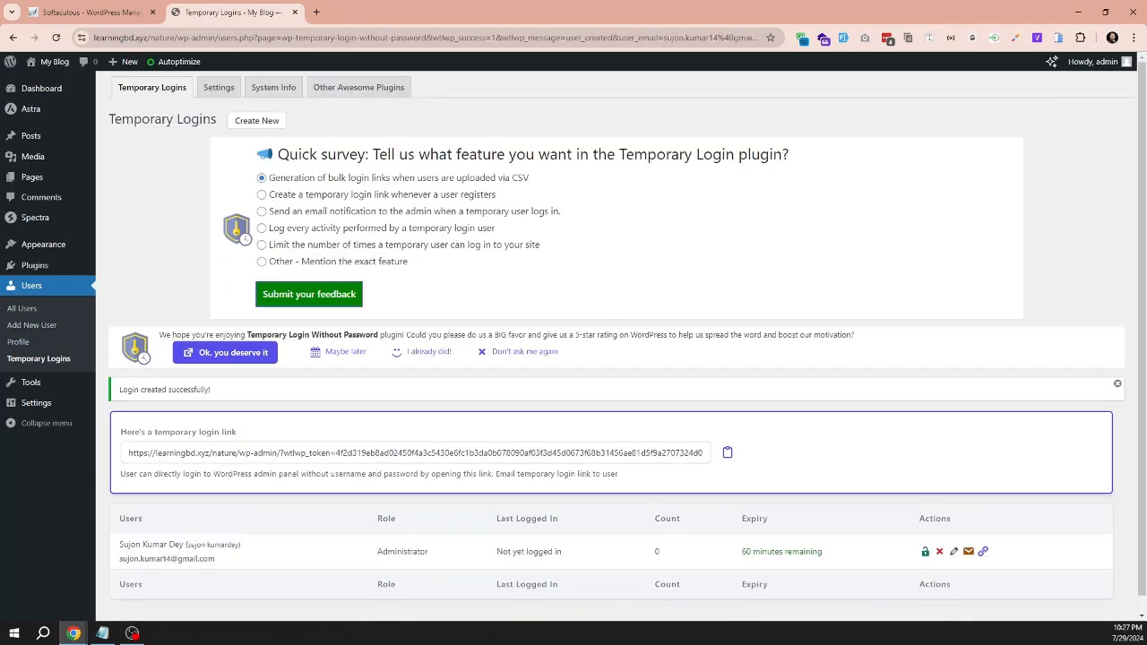
# Step: Copy the generated temporary login link with its access token and open it in a new incognito window
pyautogui.moveTo(128, 452); pyautogui.dragTo(385, 452)
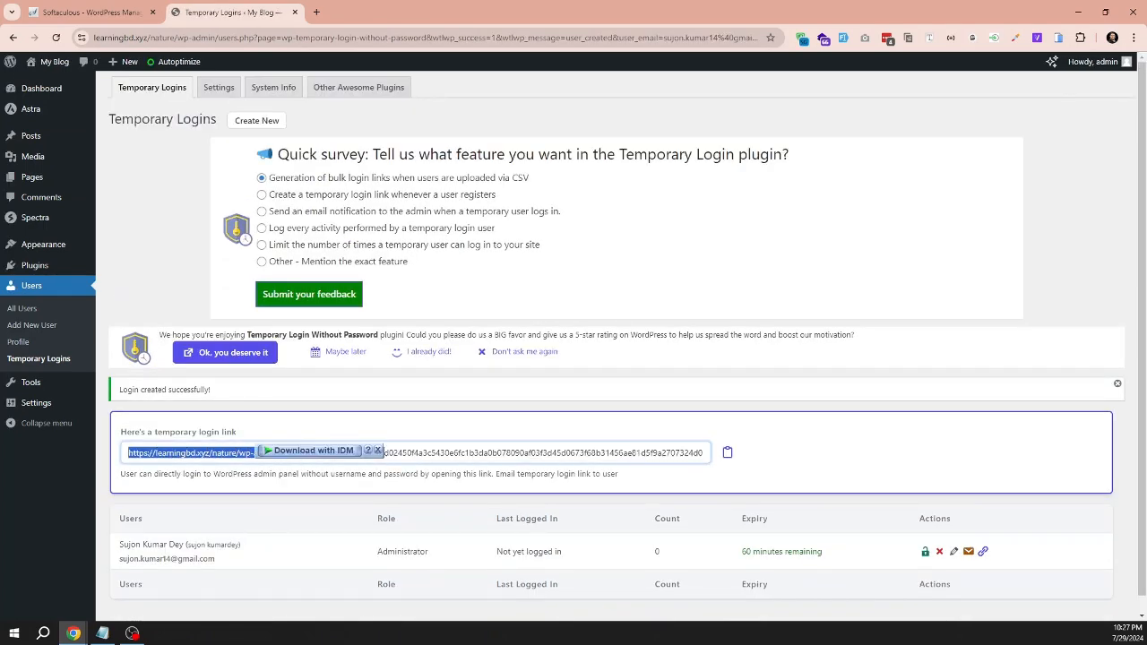
pyautogui.click(729, 455)
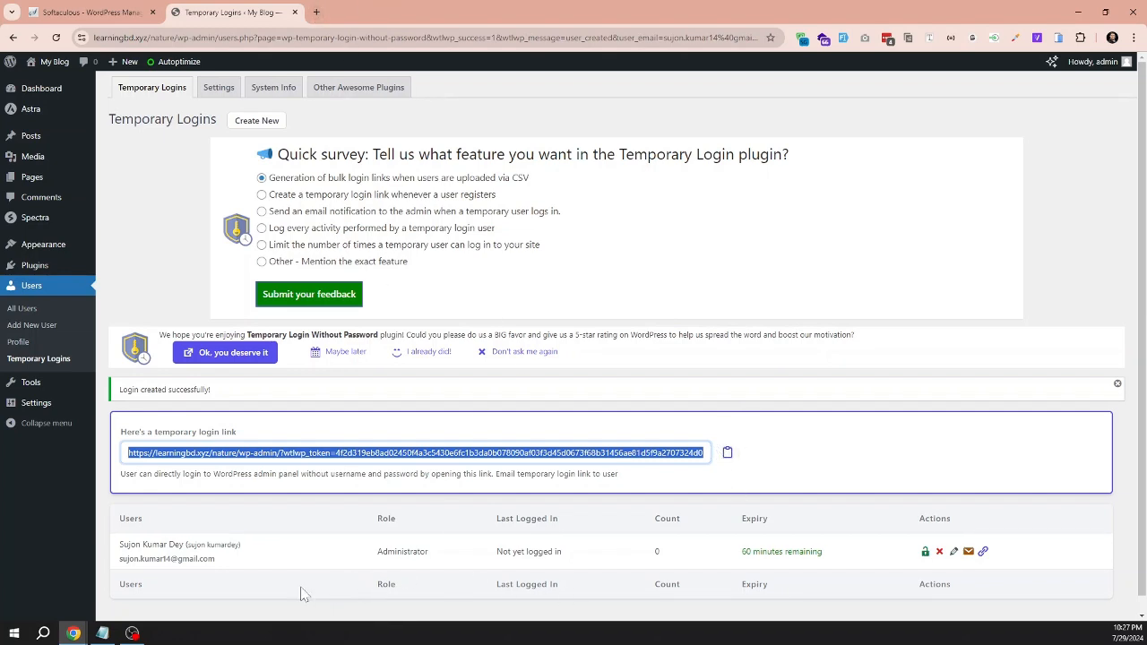
pyautogui.click(728, 455)
pyautogui.hotkey('ctrl', 'shift', 'n')
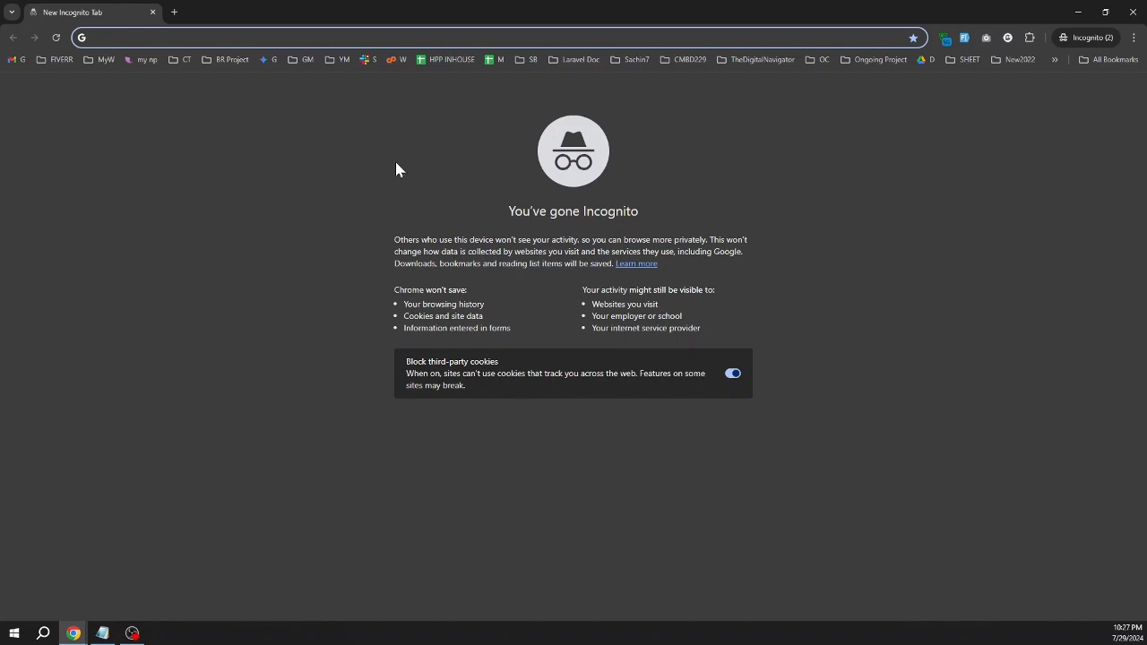
pyautogui.hotkey('ctrl', 'v')
pyautogui.press('Return')
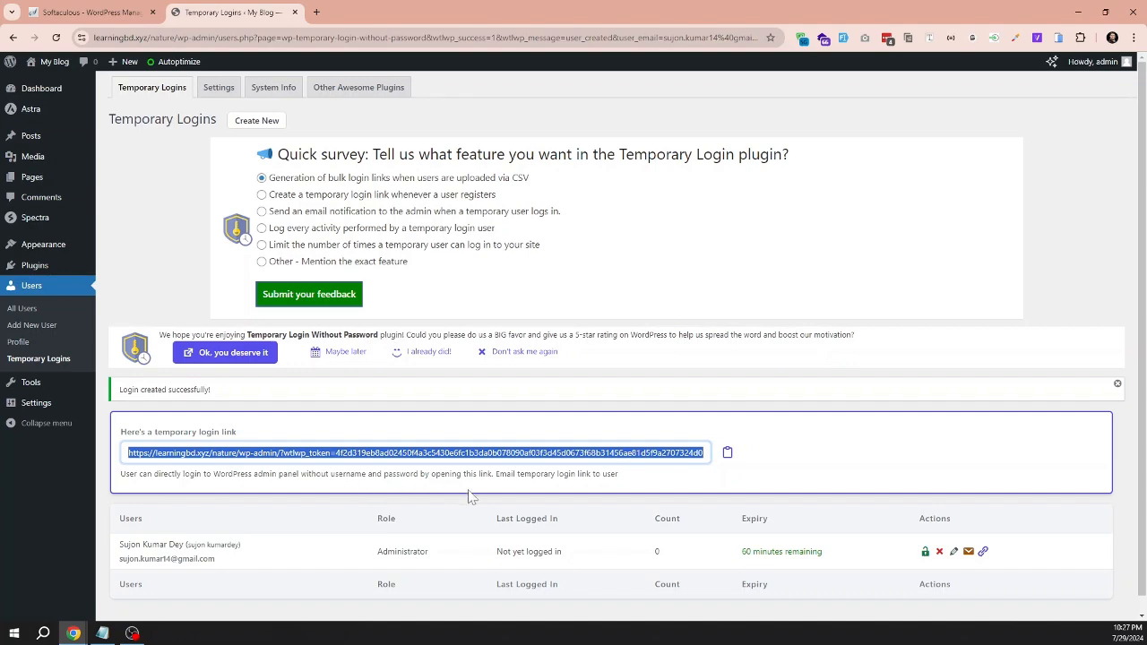
# Step: Reload the Temporary Logins page and check the new user's last login, login count and remaining expiry time
pyautogui.scroll(-1, 472, 497)
pyautogui.click(55, 38)
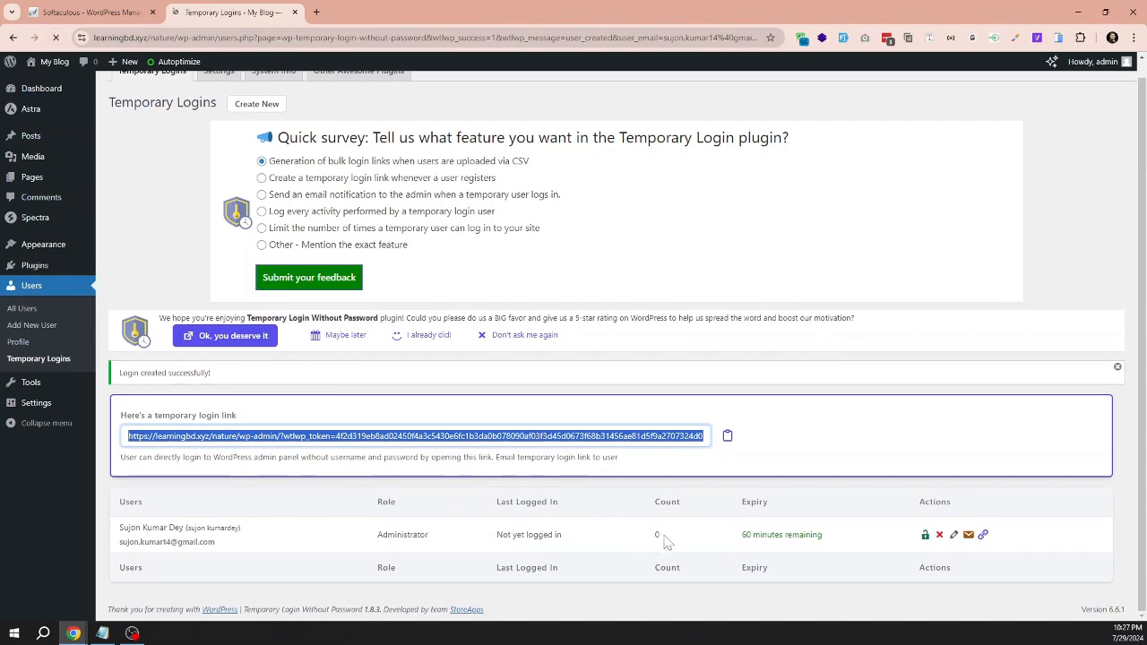
pyautogui.moveTo(653, 537); pyautogui.dragTo(779, 540)
pyautogui.click(778, 540)
pyautogui.tripleClick(778, 539)
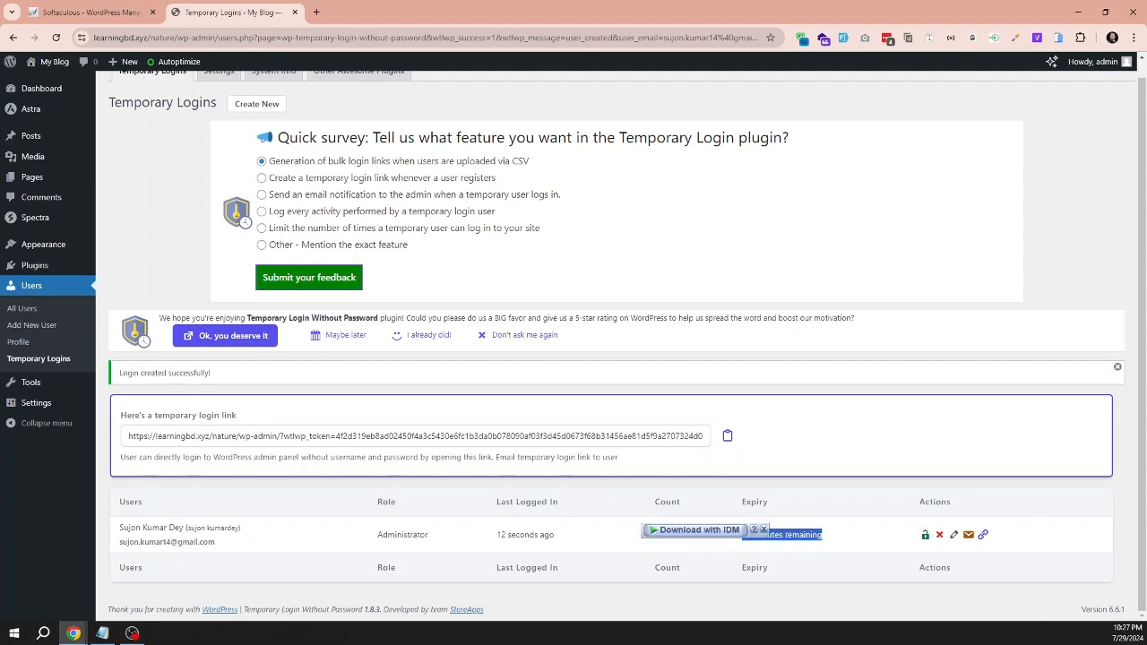
pyautogui.click(833, 545)
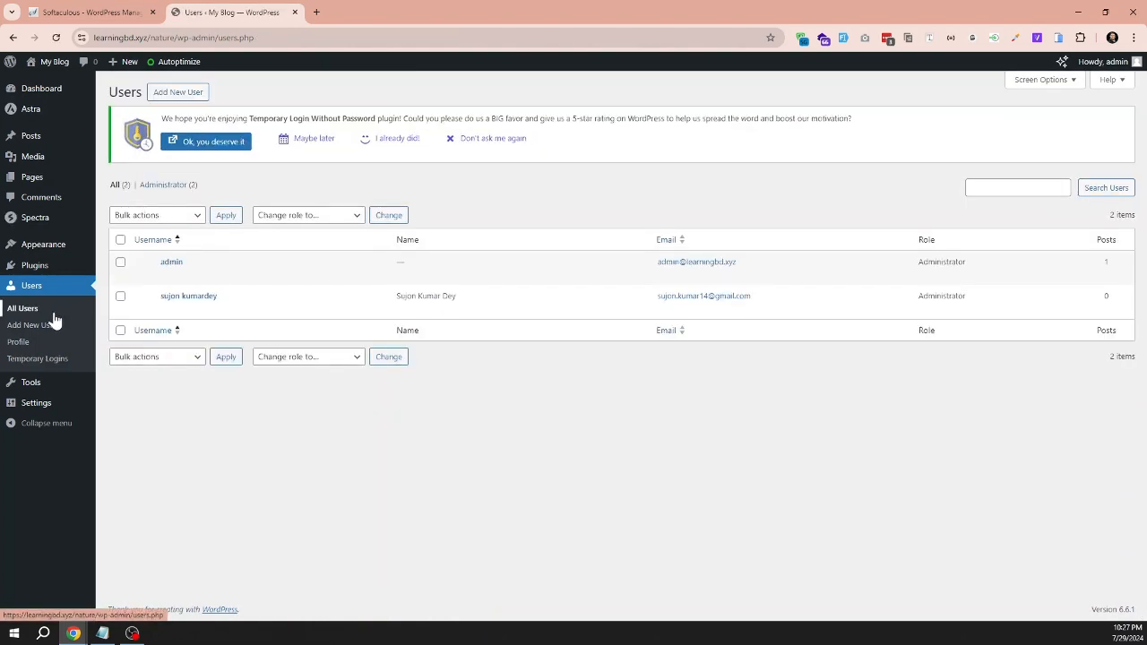
# Step: Open the list of installed plugins and locate the Temporary Login Without Password entry
pyautogui.moveTo(179, 310)
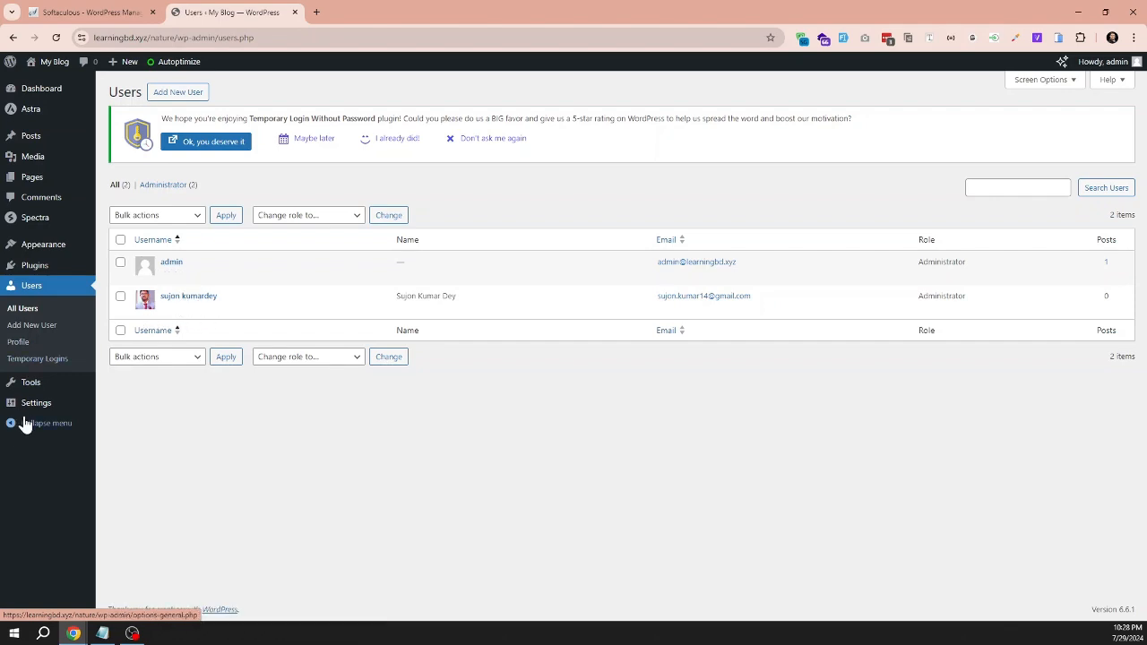
pyautogui.moveTo(48, 267)
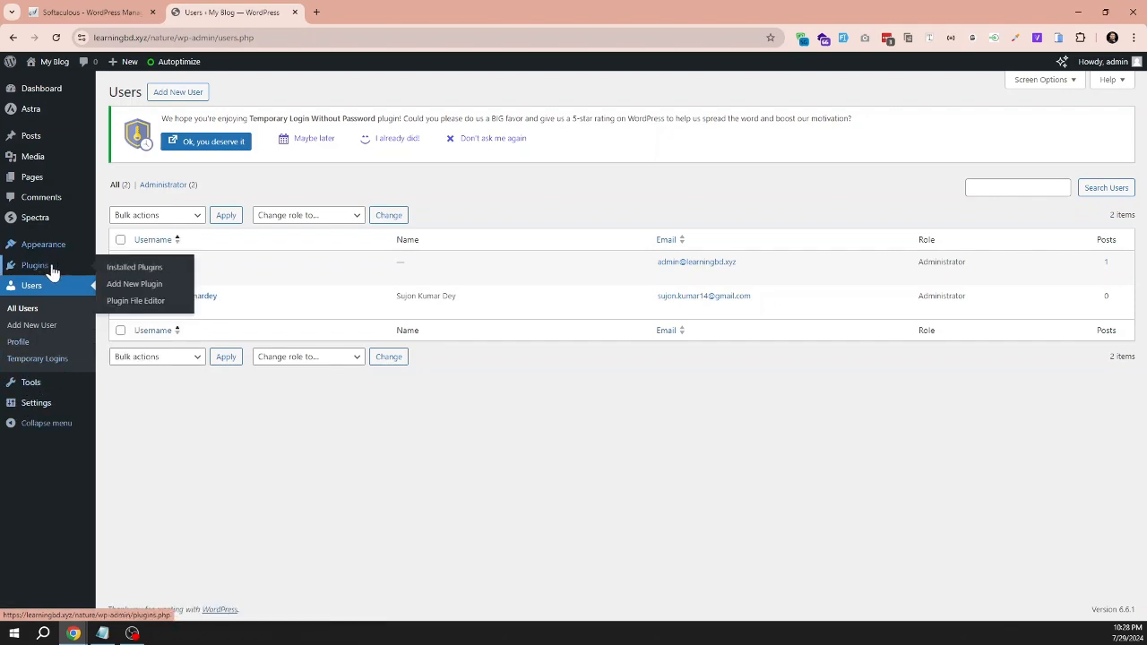
pyautogui.click(114, 270)
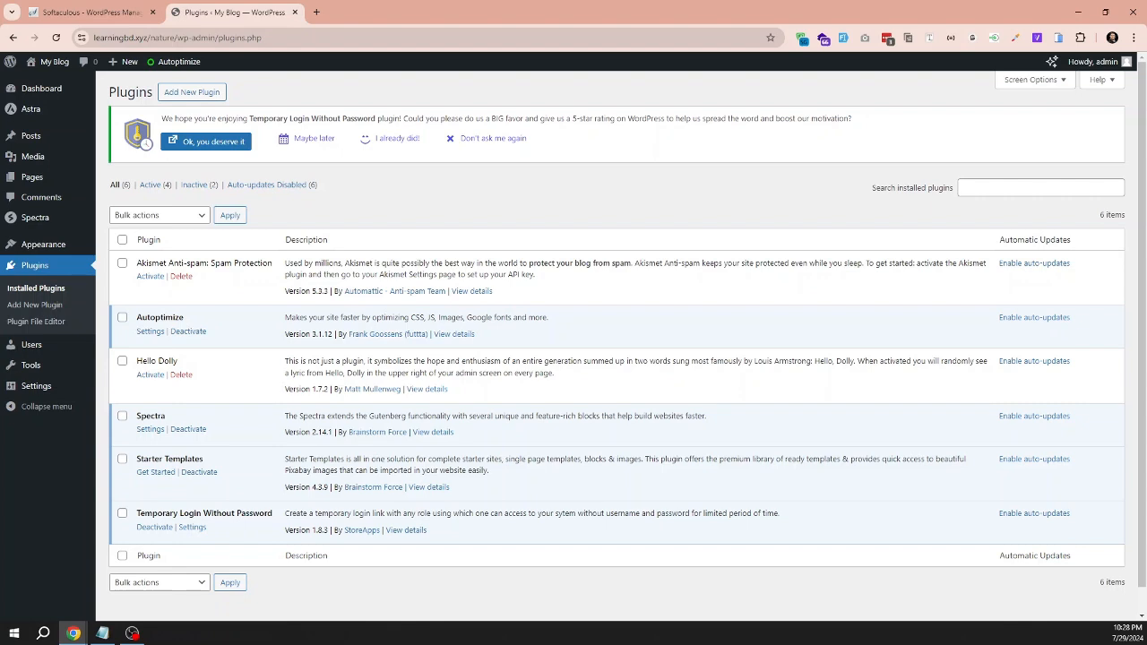
pyautogui.tripleClick(205, 513)
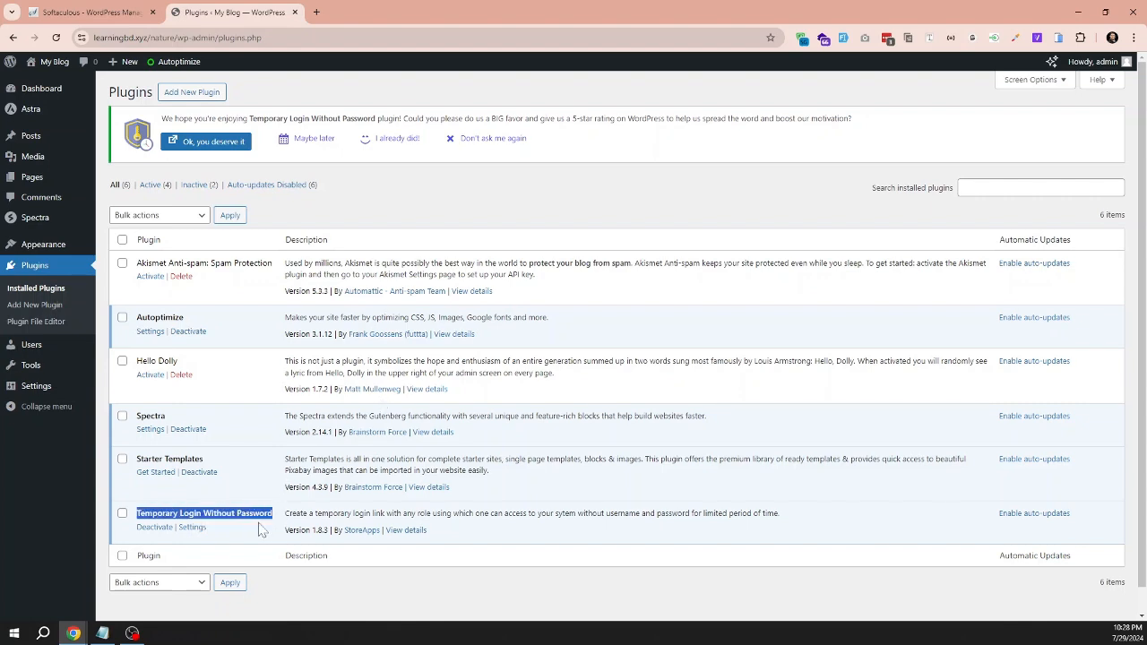